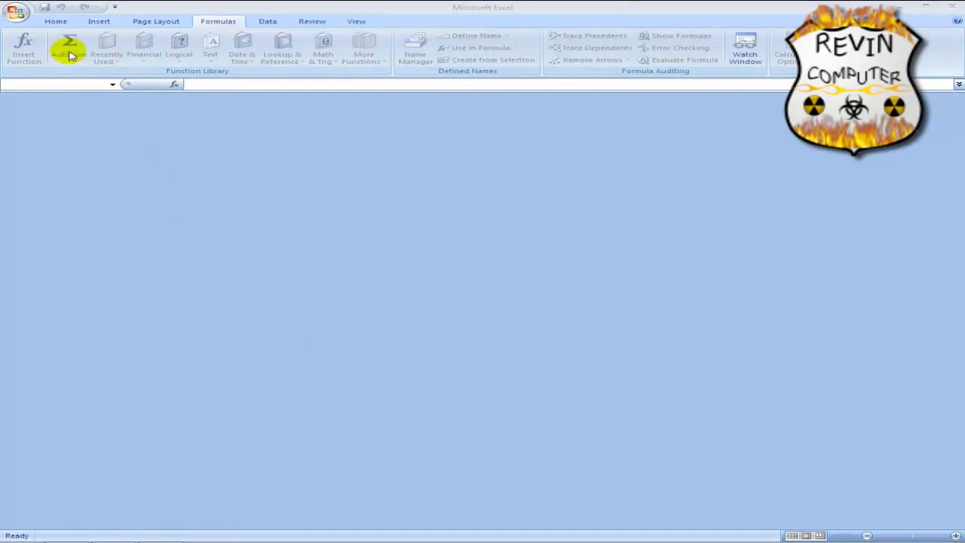
Create a new blank workbook, Book3, and select cells K6 to M7 for the table
left_click(12, 18)
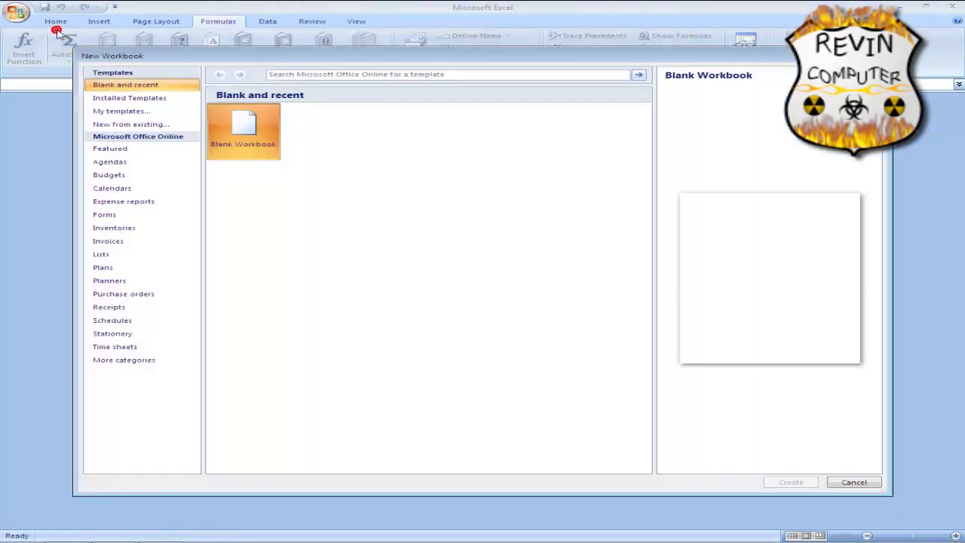
left_click(45, 56)
left_click(790, 481)
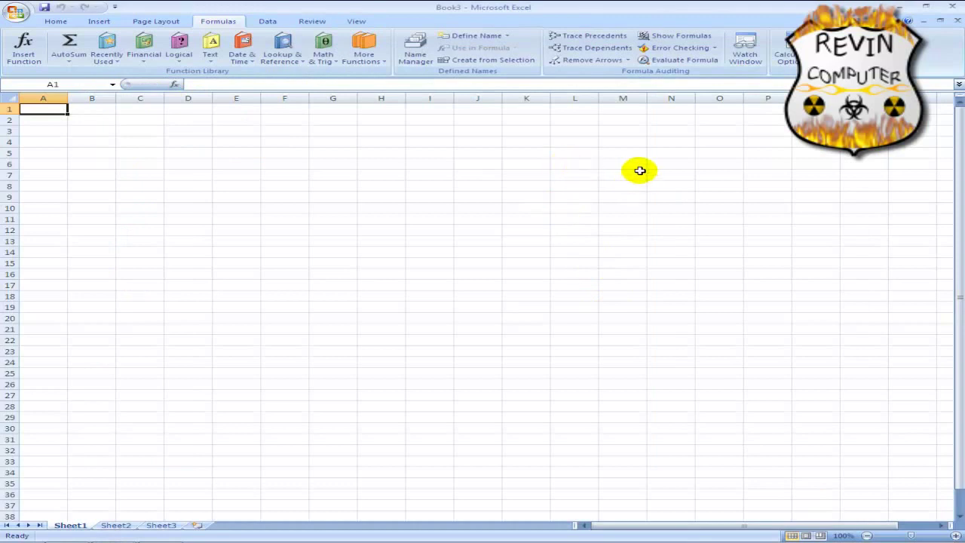
mouse_move(632, 164)
left_mouse_down()
mouse_move(525, 178)
mouse_move(642, 164)
left_mouse_up()
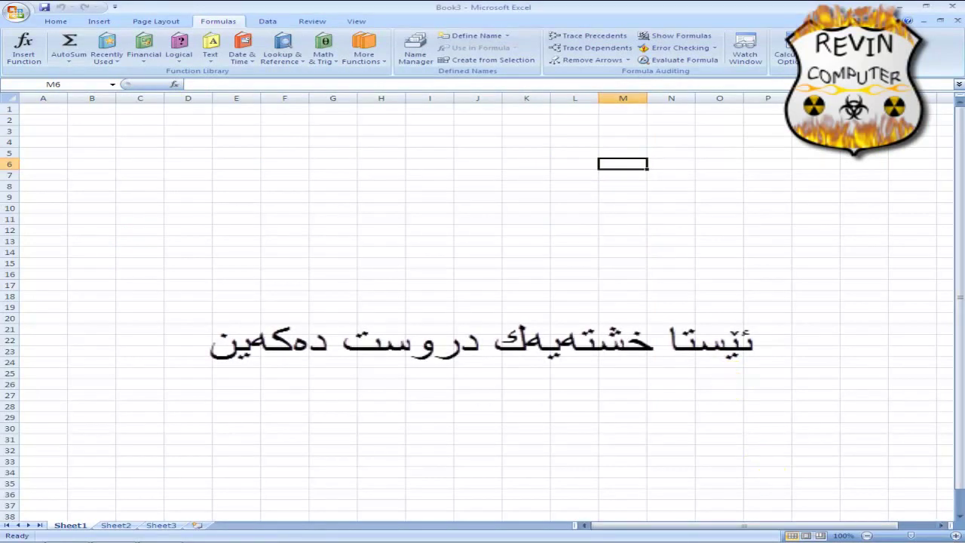
Switch to Kurdish input, type the ژمارە heading in M6 and numbers 1–5 in M7:M11
left_click(844, 507)
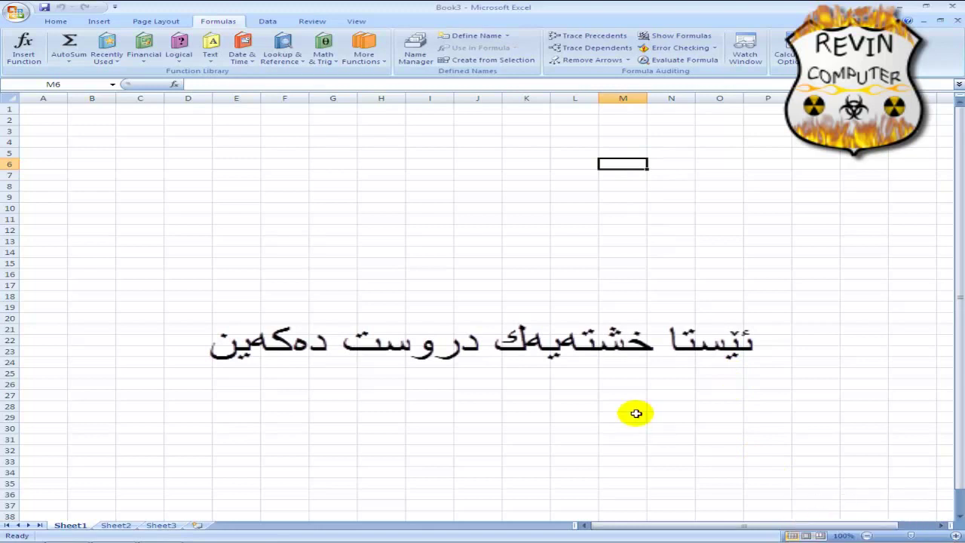
type("ئە")
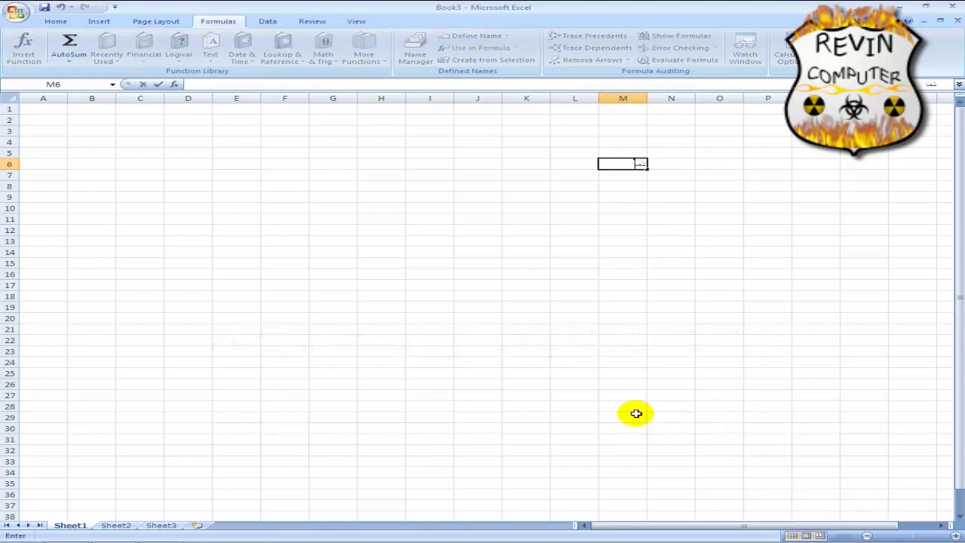
type("رە")
left_click(626, 177)
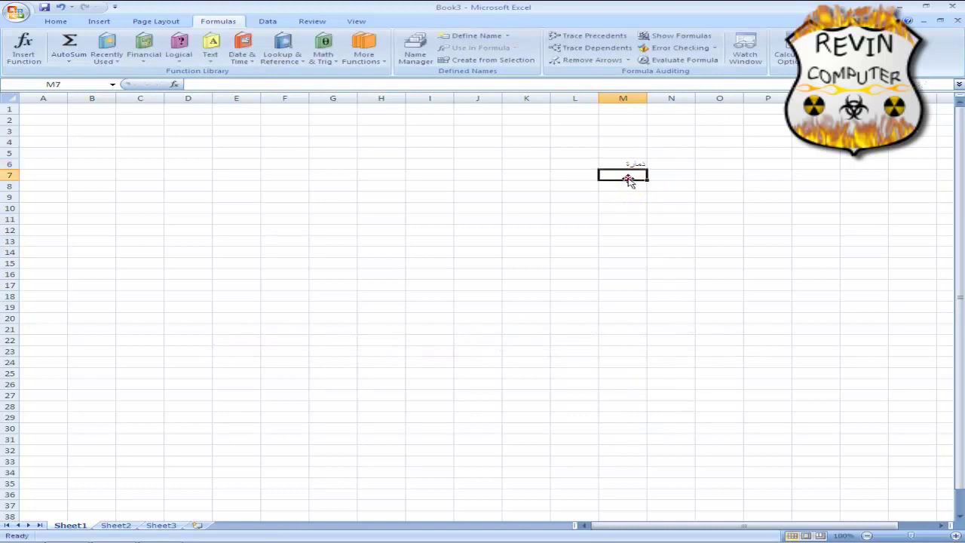
type("12")
left_click(628, 197)
type("3")
left_click(625, 209)
type("4")
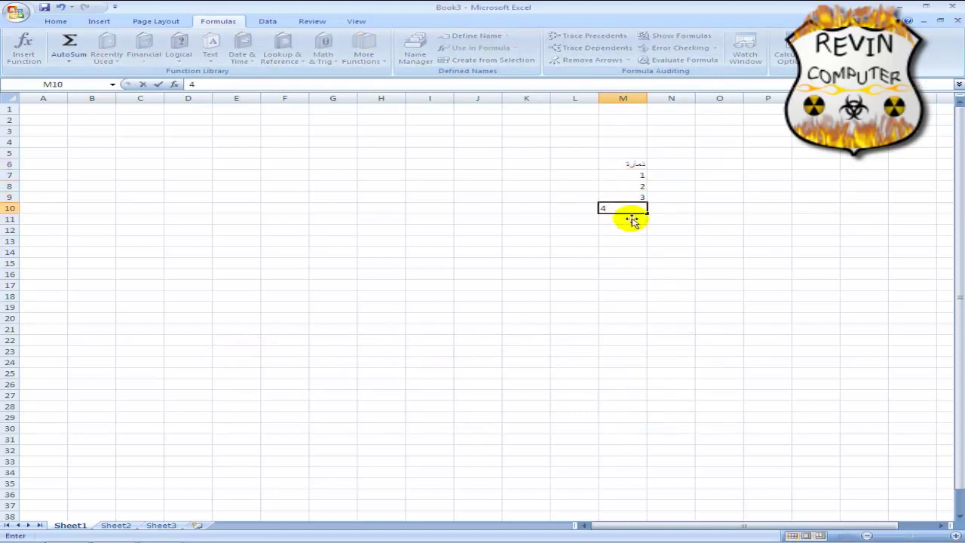
left_click(631, 228)
left_click(631, 220)
type("5")
Add the ناو heading in L6 and the first student's name in L7, correcting it
left_click(583, 163)
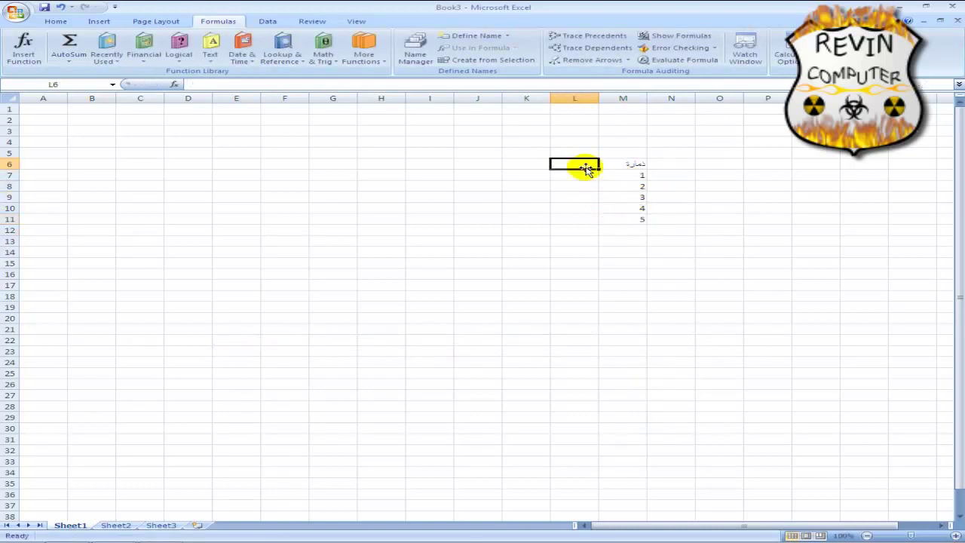
type("ژ")
left_click(585, 175)
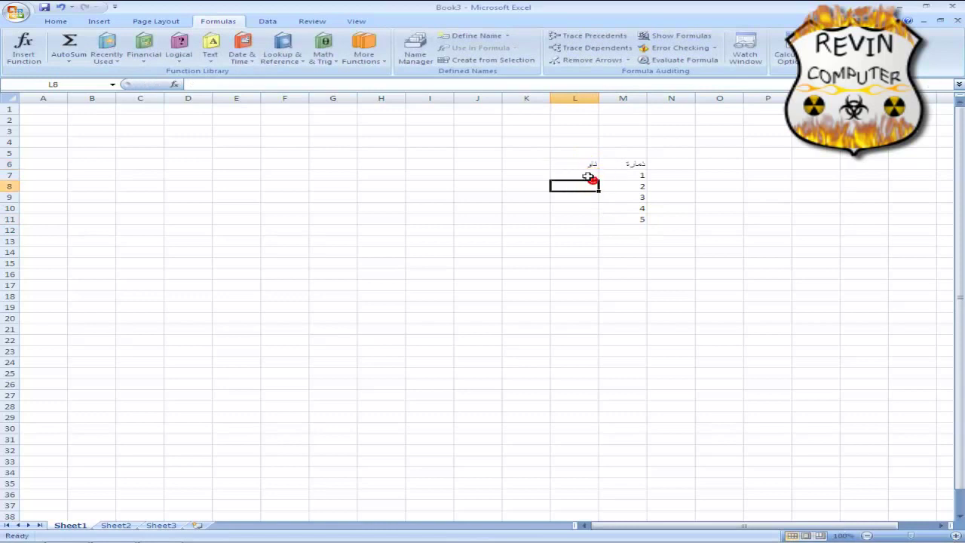
type("ئ")
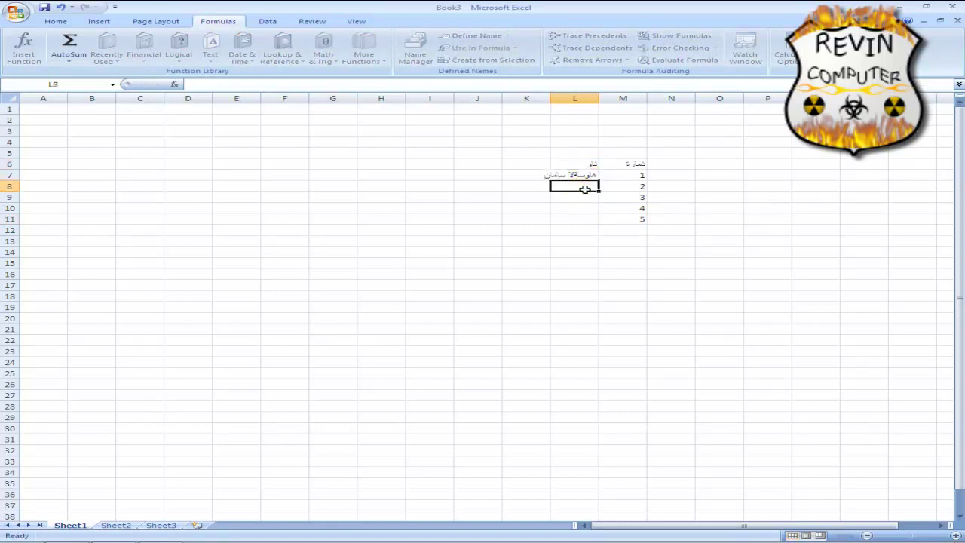
left_click(582, 175)
double_click(569, 175)
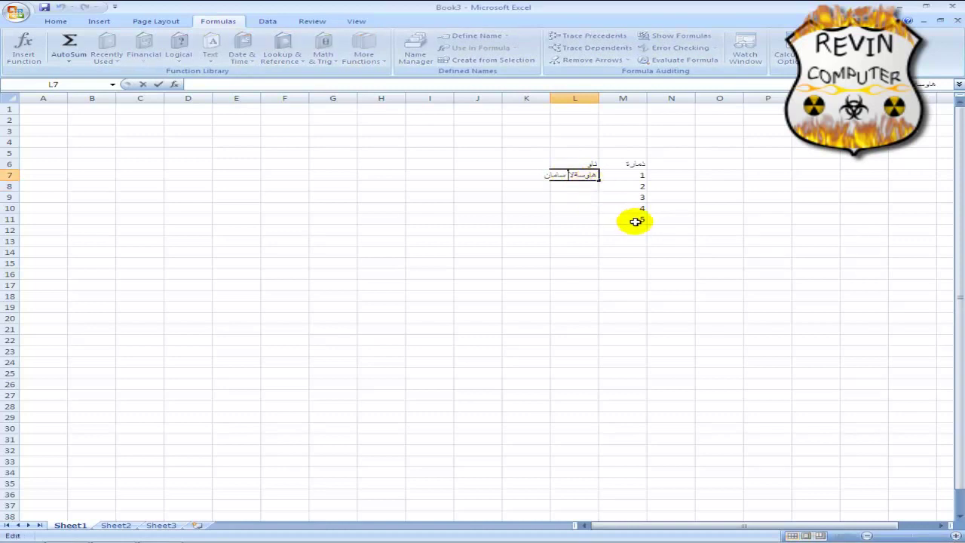
left_click(578, 188)
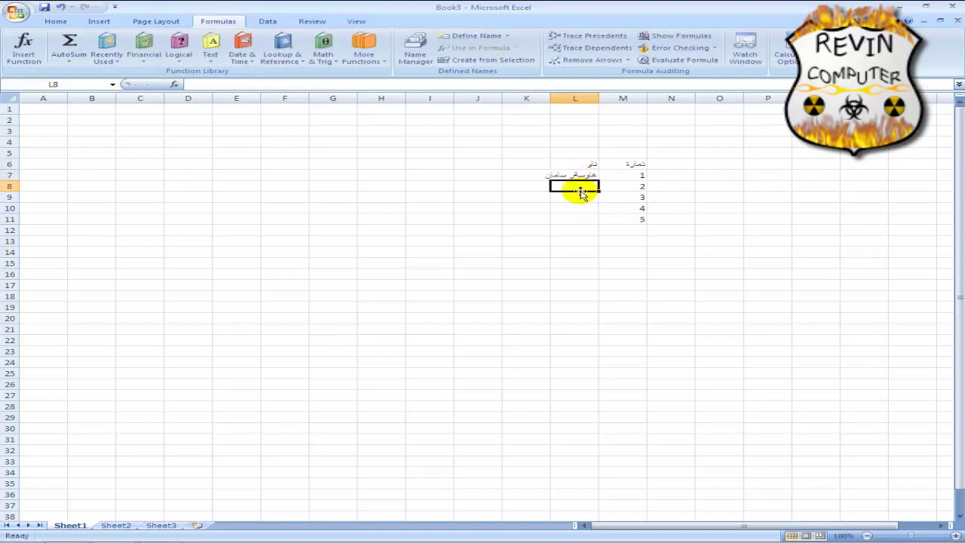
Enter the remaining four student names in L8 to L11
type("ا")
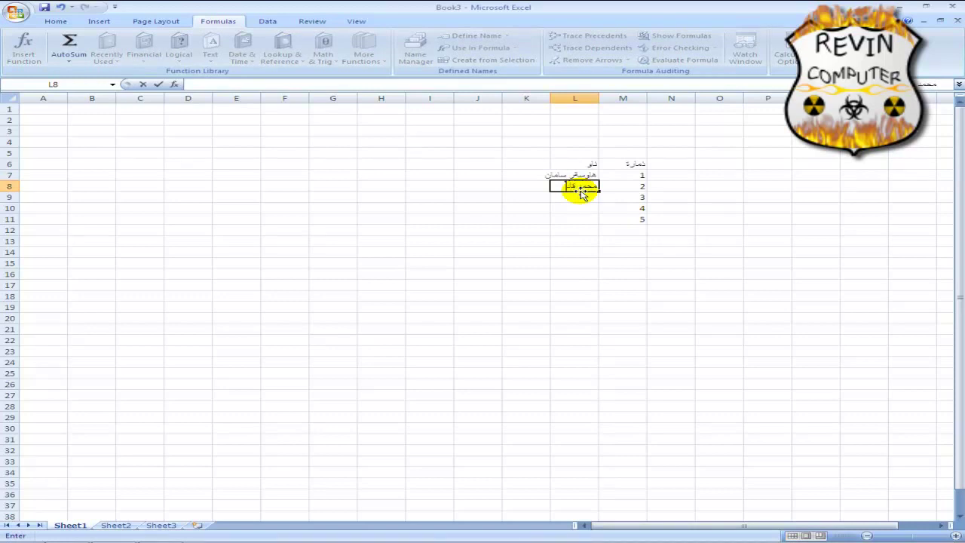
type("در")
left_click(577, 196)
type("عبدالله")
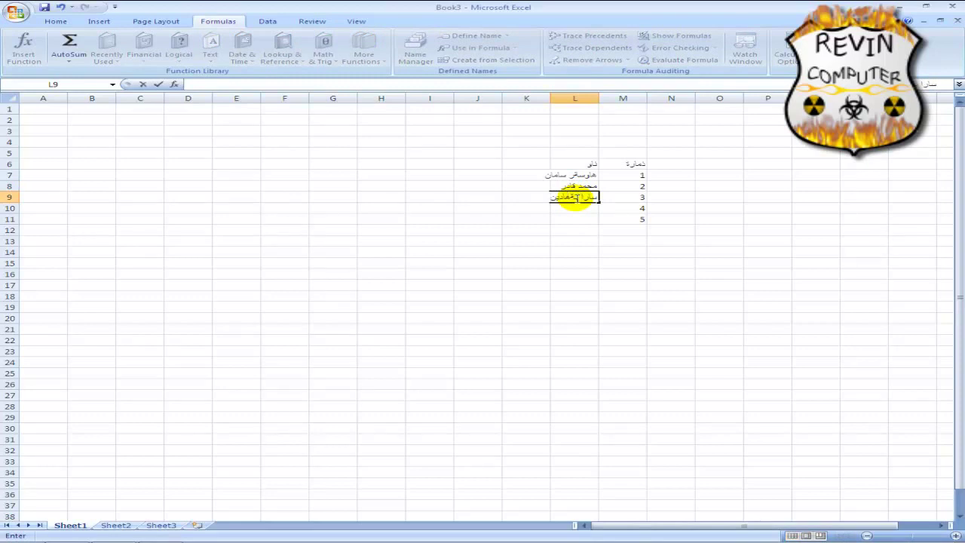
left_click(570, 210)
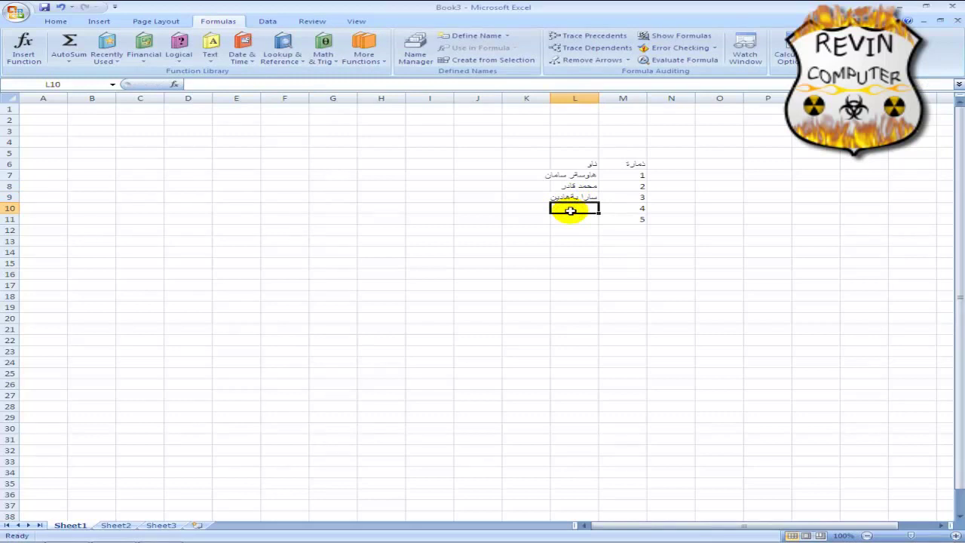
type("سەروەر علی")
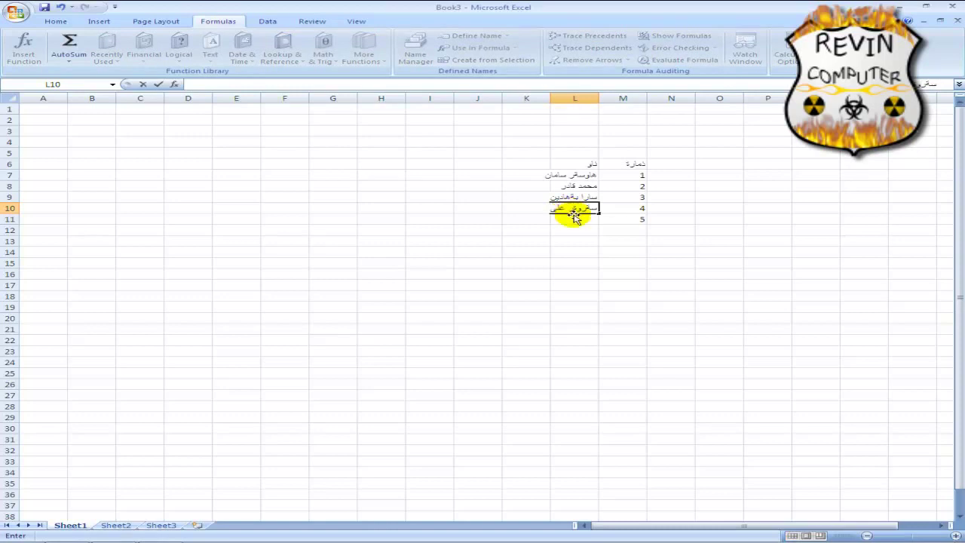
key("Return")
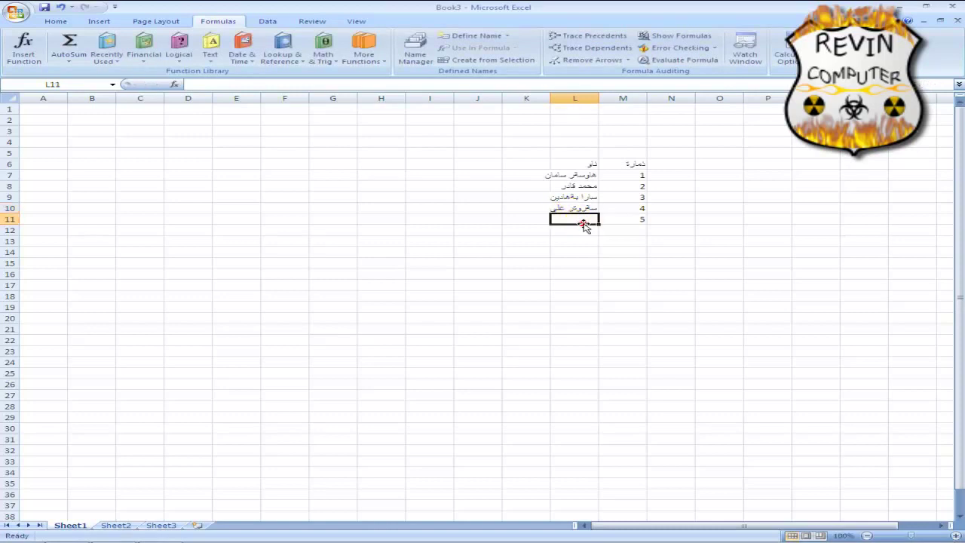
type("کر")
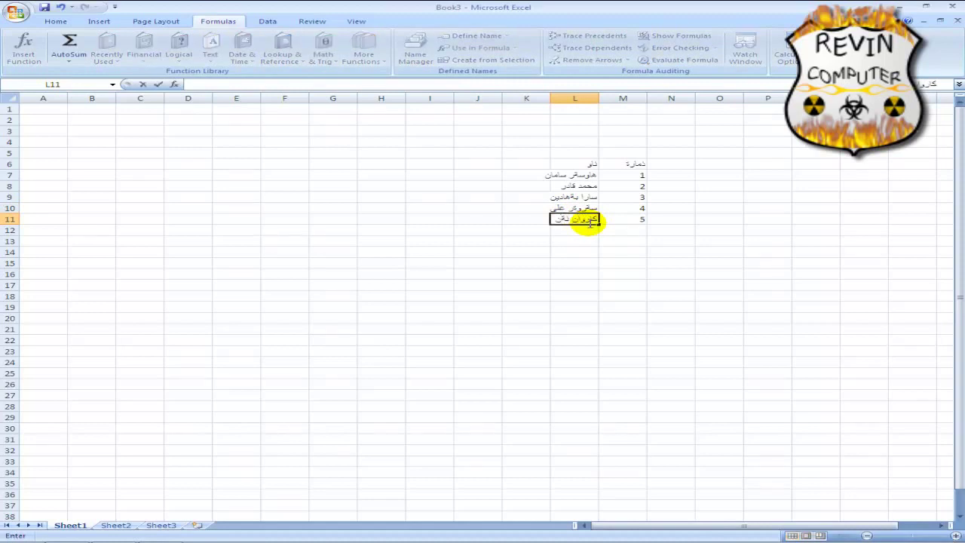
left_click(532, 163)
Add the headings نمرەی کۆتایی in K6 and ئەنجام in J6
type("نمرەی کۆت")
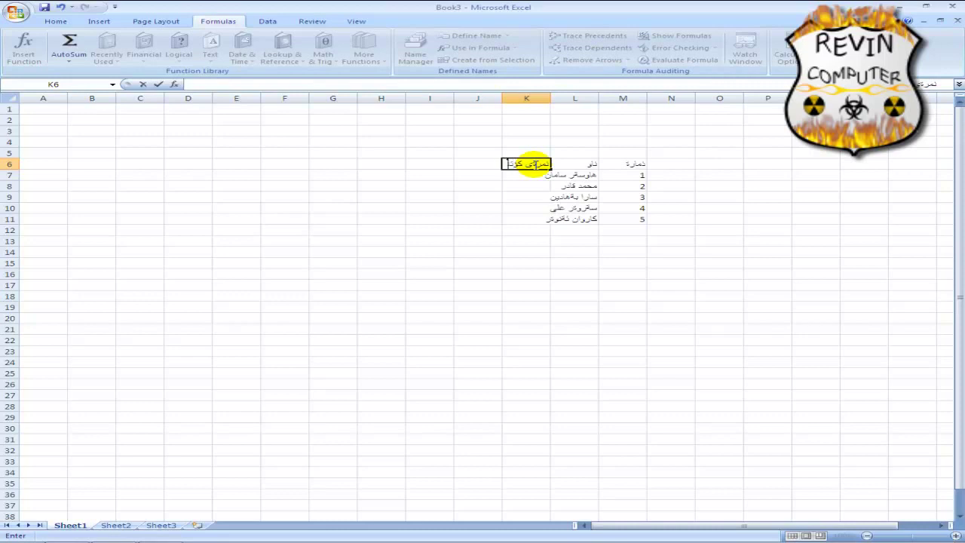
type("یی")
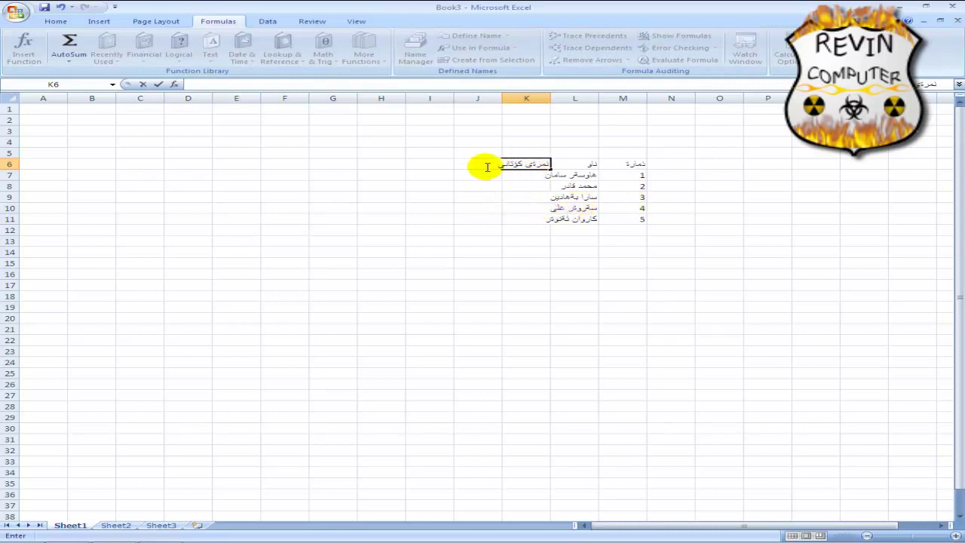
left_click(505, 163)
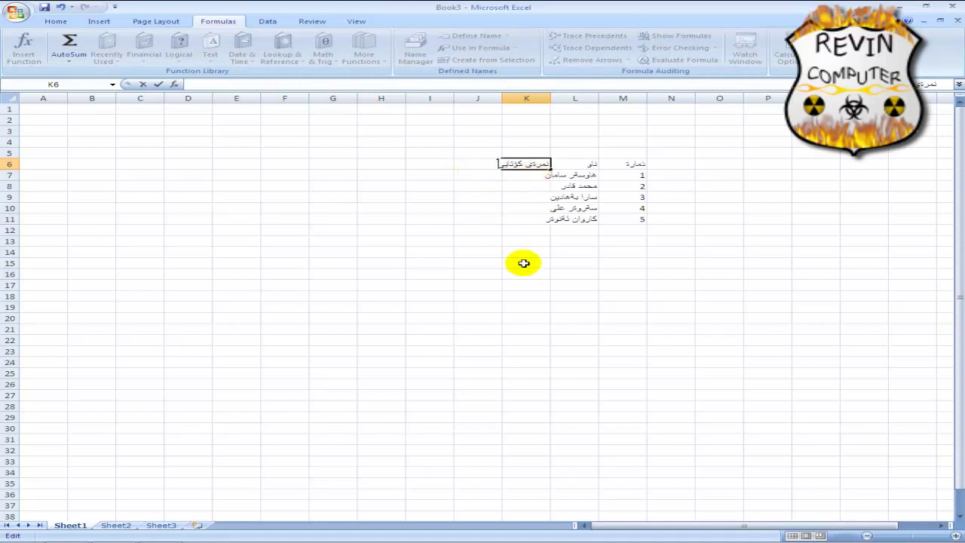
left_click(523, 262)
left_click(471, 163)
type("ی")
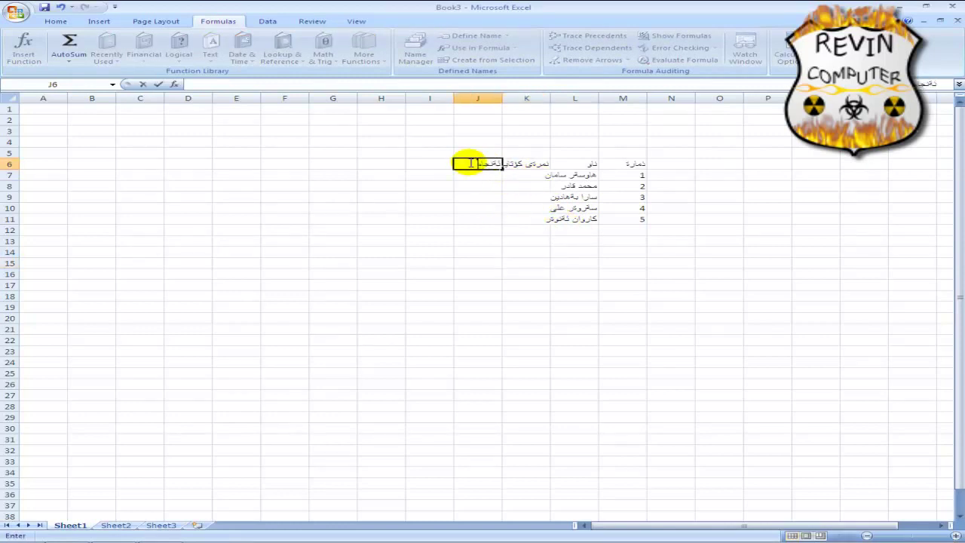
left_click(460, 196)
AutoFit columns J and L, then select the whole student table
double_click(501, 98)
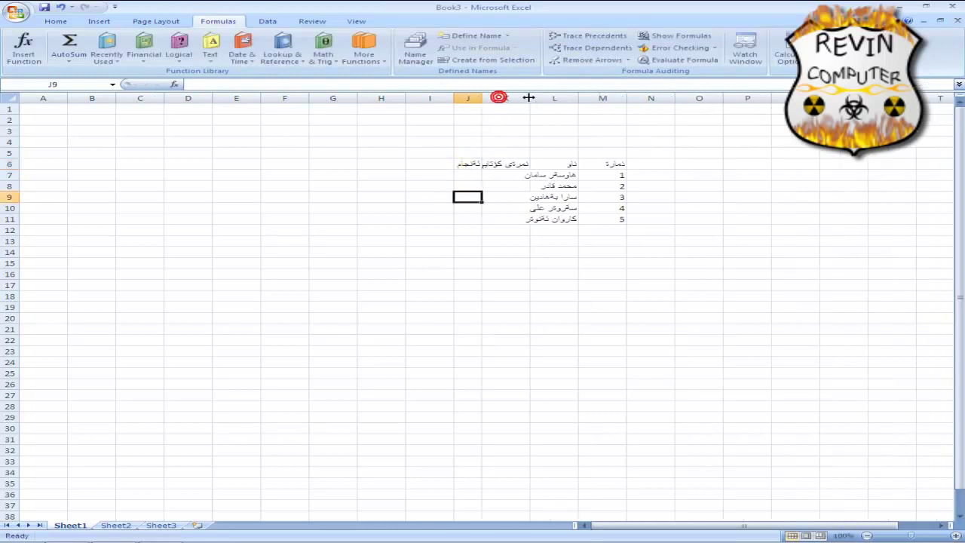
double_click(587, 98)
left_click_drag(623, 163, 468, 217)
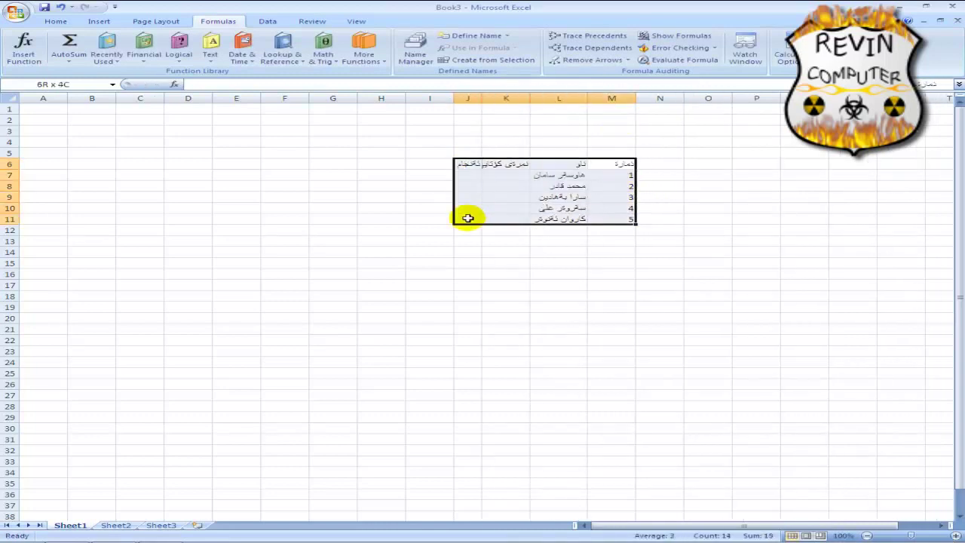
Apply All Borders to the table and set its font to Ali_K_Sahifa, size 20
left_click(62, 24)
left_click(205, 56)
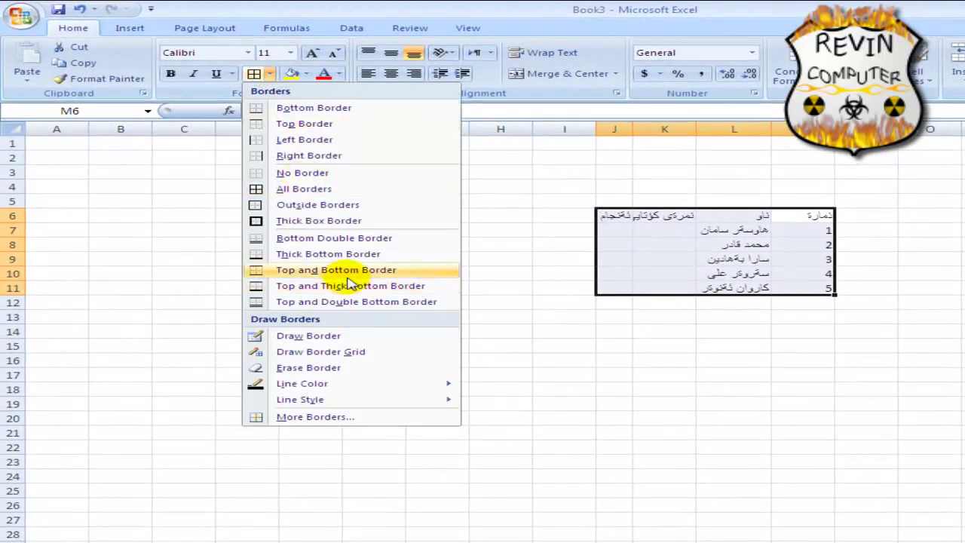
left_click(294, 188)
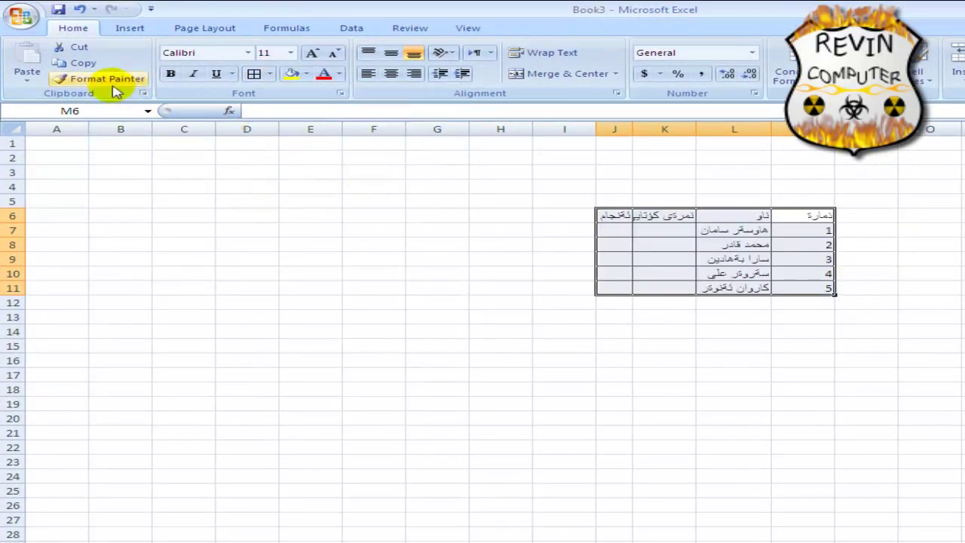
left_click(247, 52)
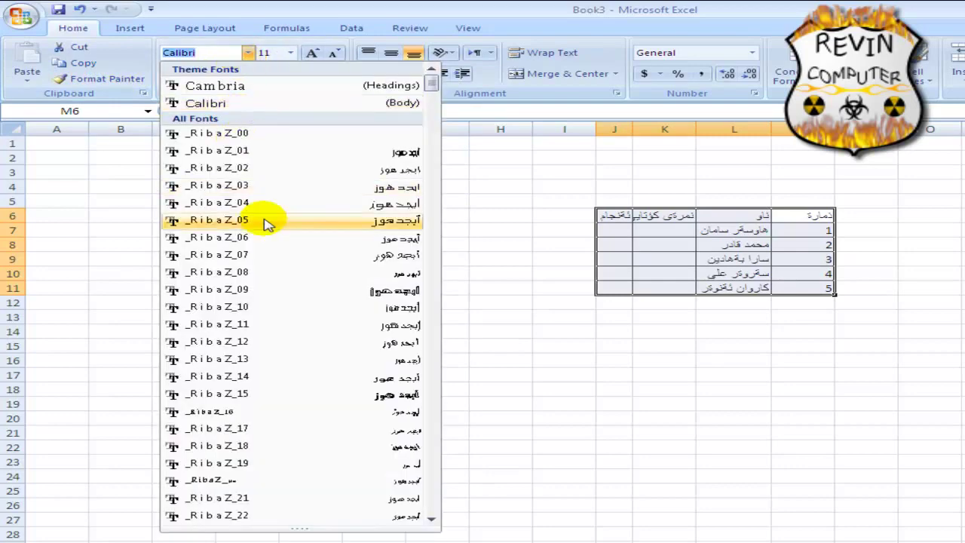
scroll(264, 234, "down", 10)
scroll(259, 252, "down", 7)
scroll(291, 331, "down", 7)
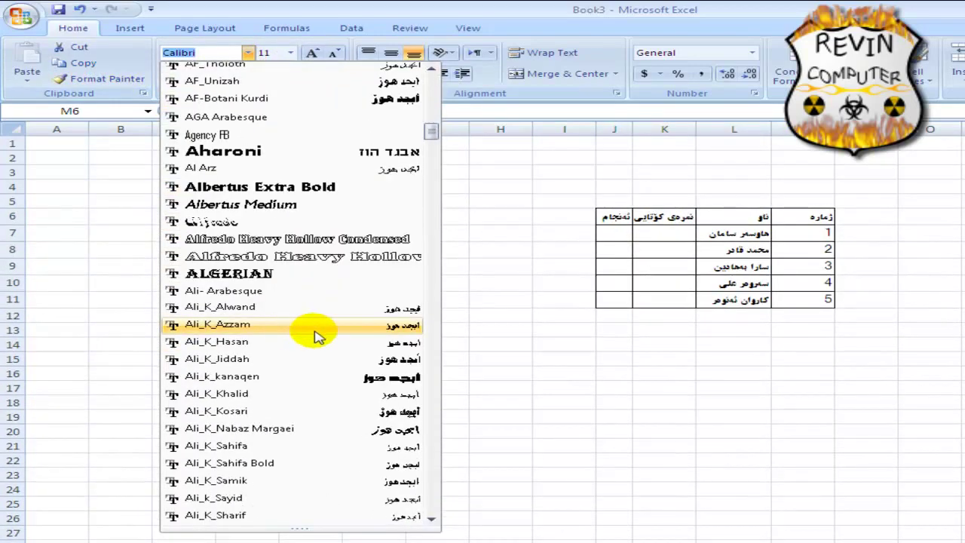
scroll(315, 337, "down", 2)
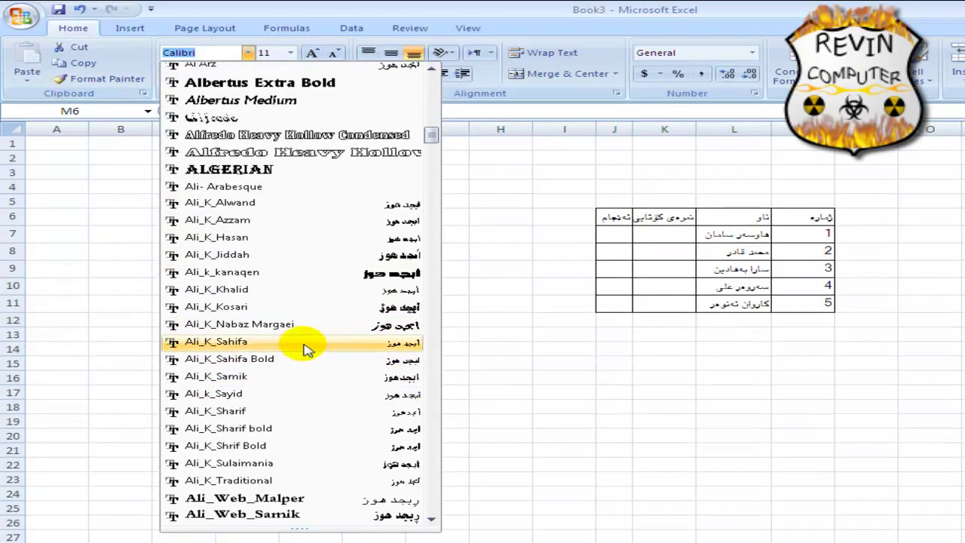
left_click(305, 349)
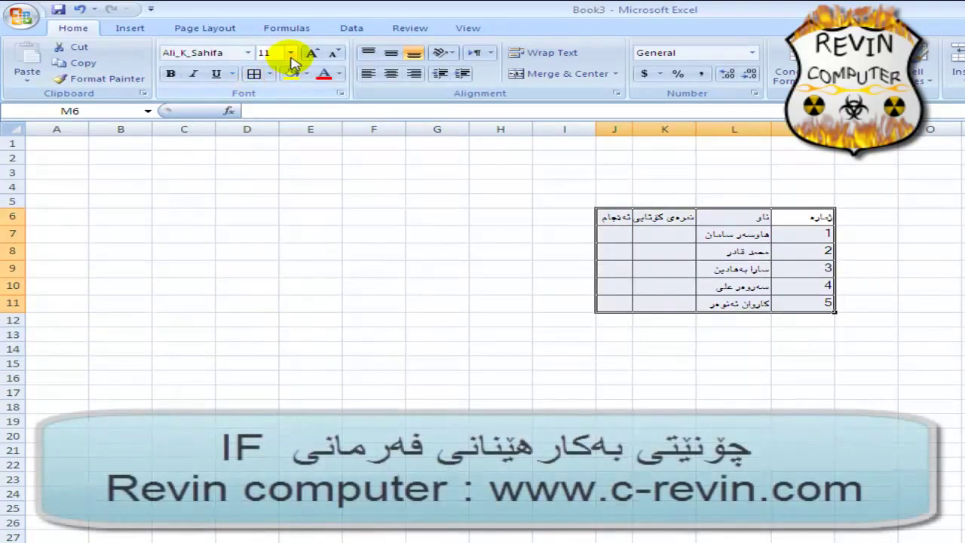
left_click(289, 54)
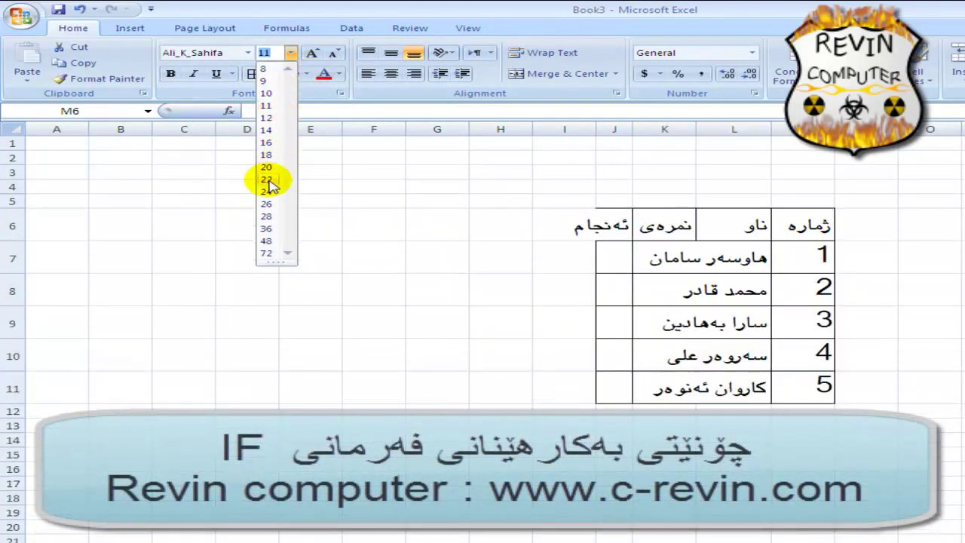
left_click(268, 166)
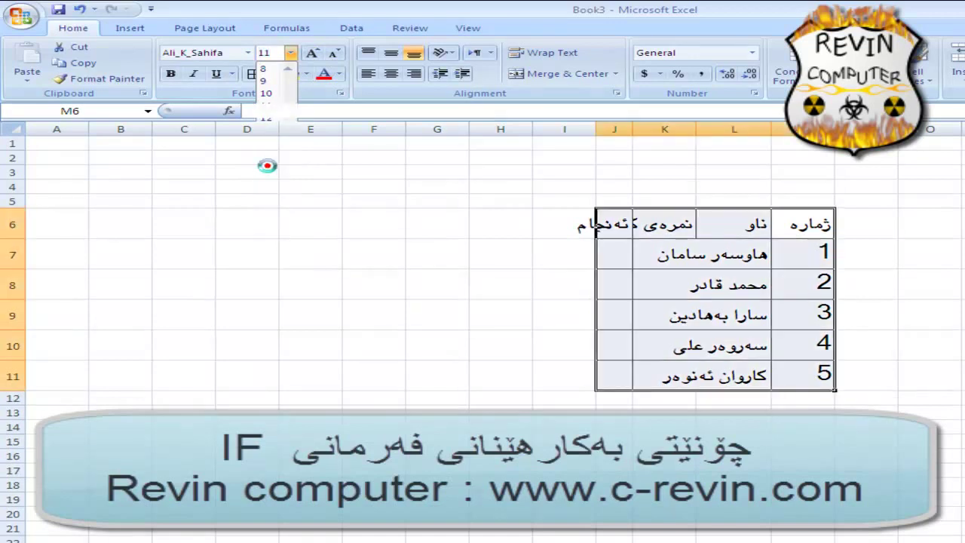
AutoFit columns J to M and centre the table text horizontally and vertically
double_click(631, 131)
double_click(721, 130)
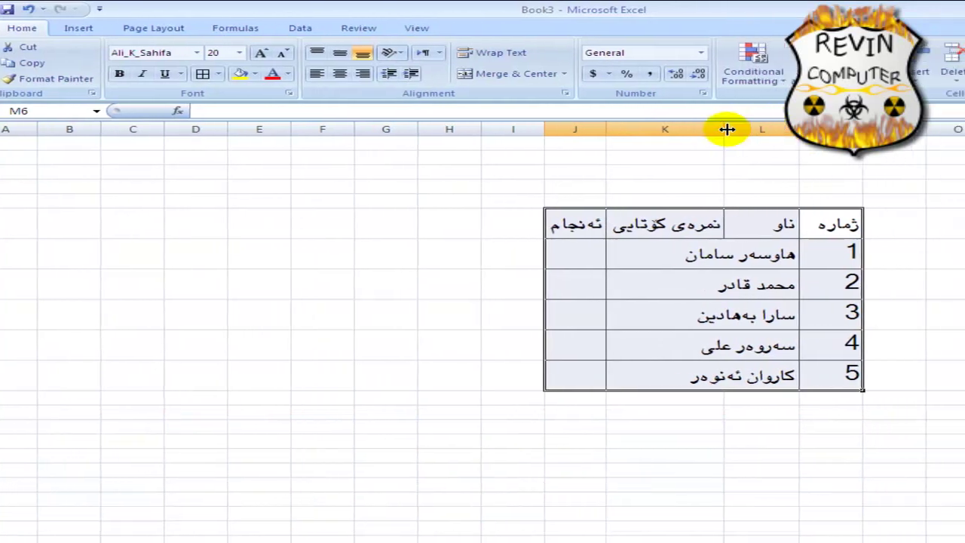
double_click(632, 130)
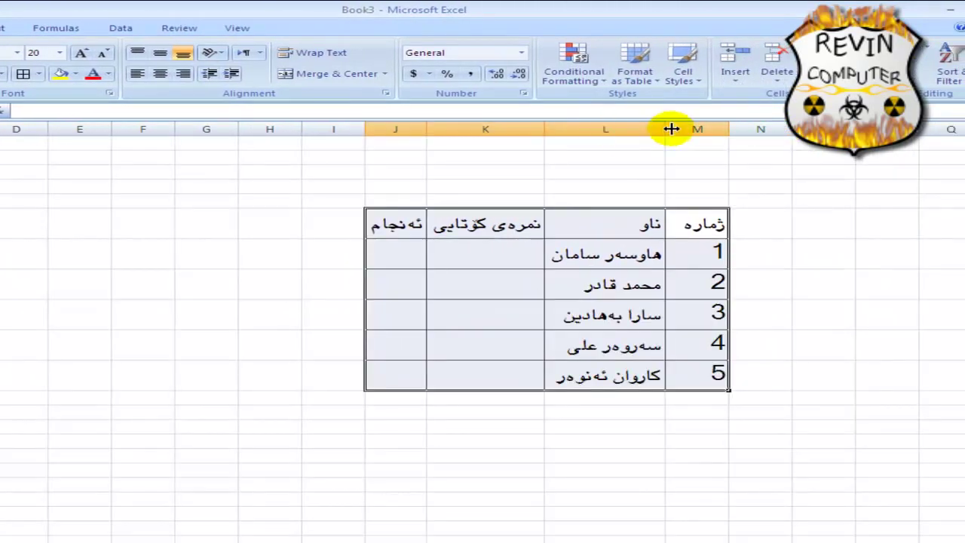
double_click(726, 130)
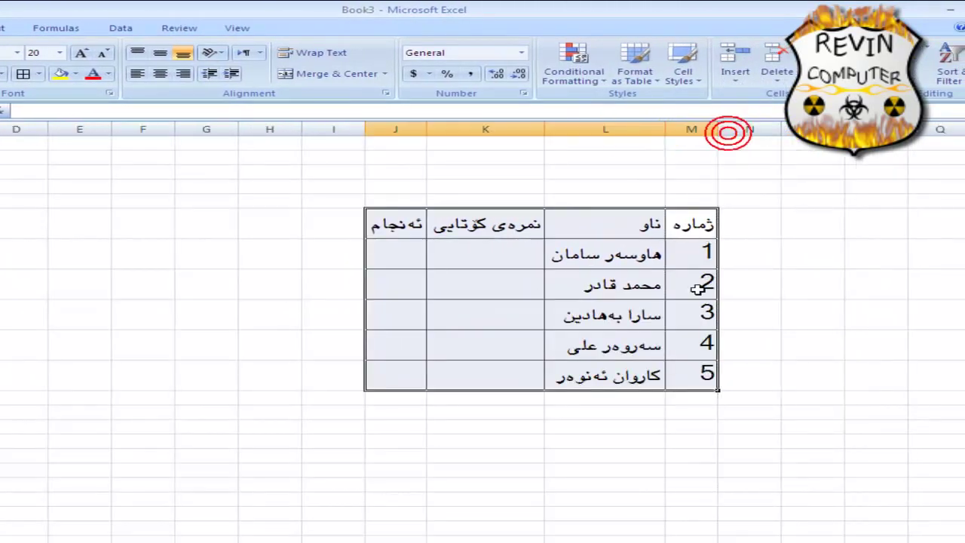
left_click(160, 73)
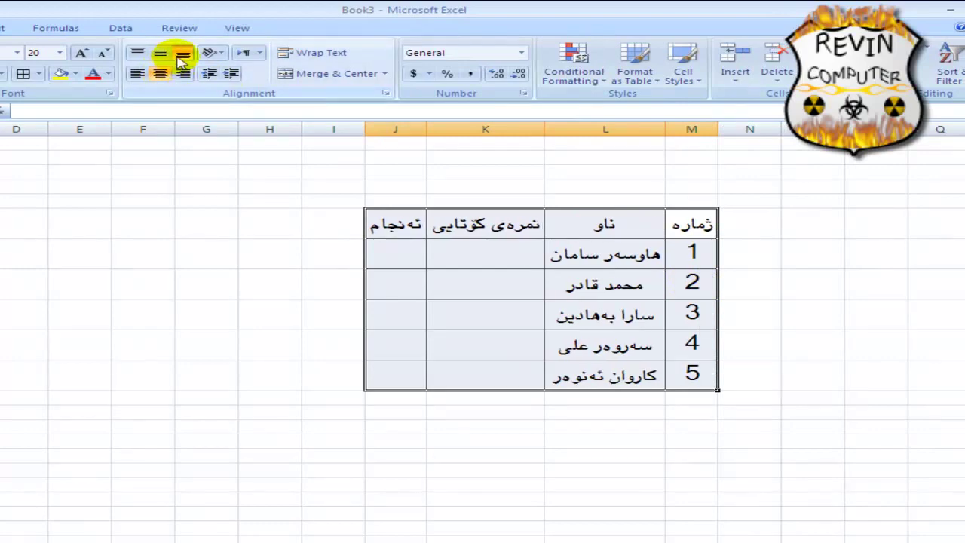
left_click(160, 54)
left_click(261, 321)
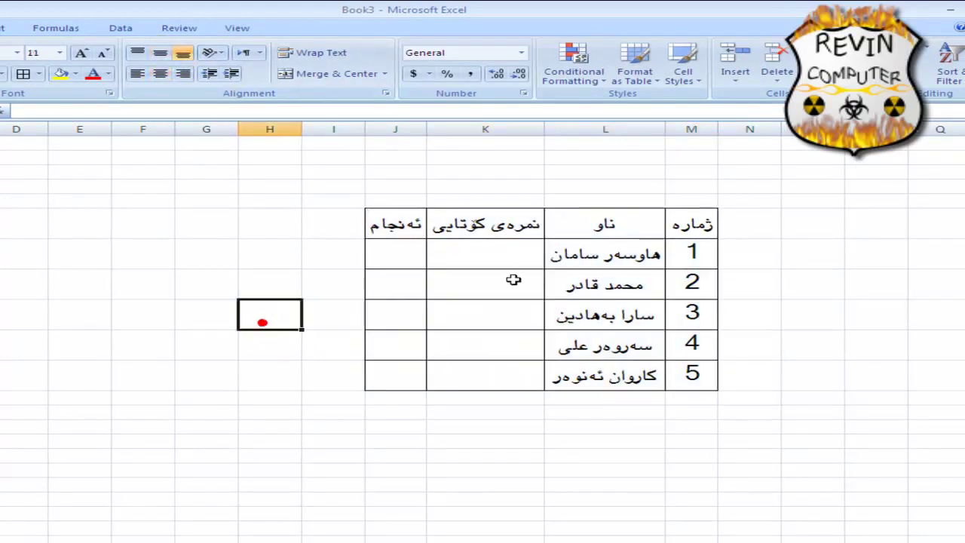
left_click(515, 251)
left_click(516, 251)
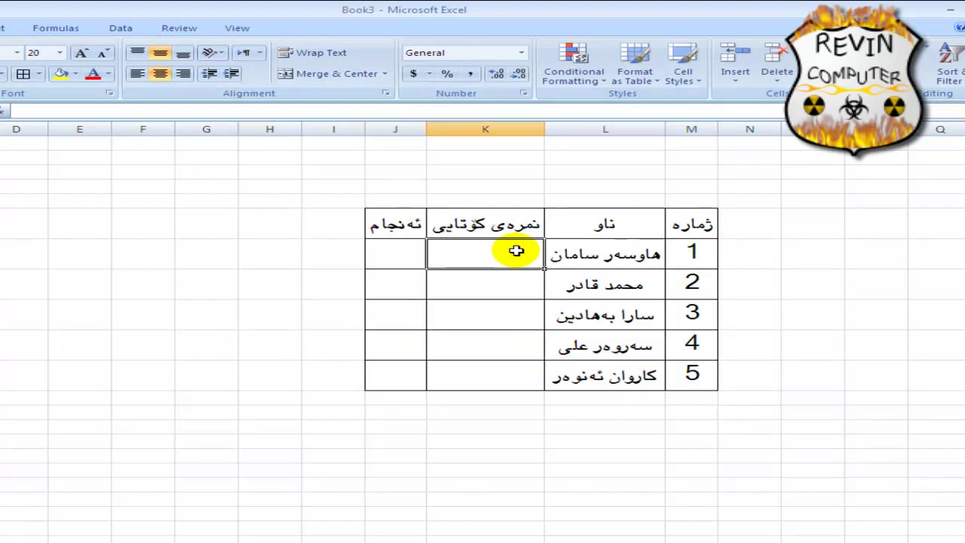
Enter final scores 42 and 76 for the first two students
type("42")
left_click(495, 280)
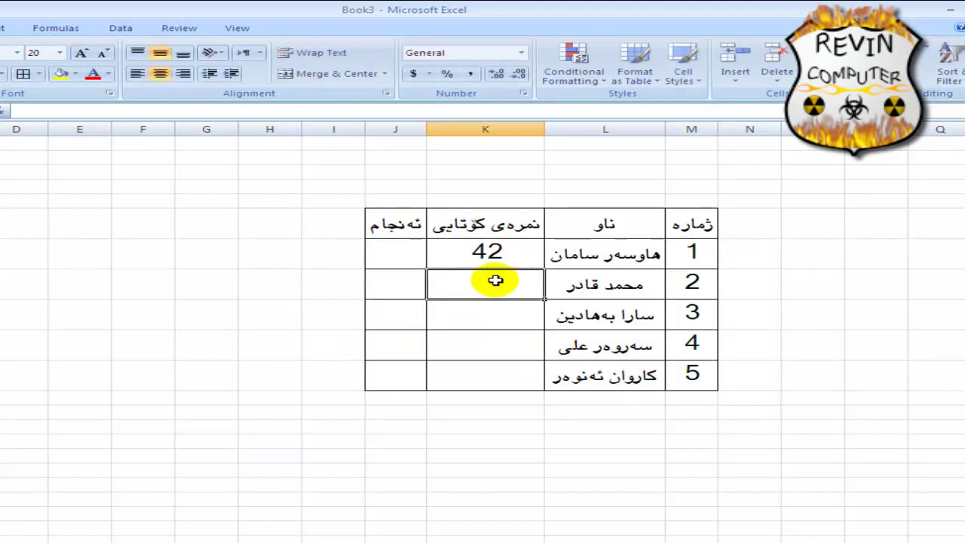
double_click(470, 251)
double_click(505, 253)
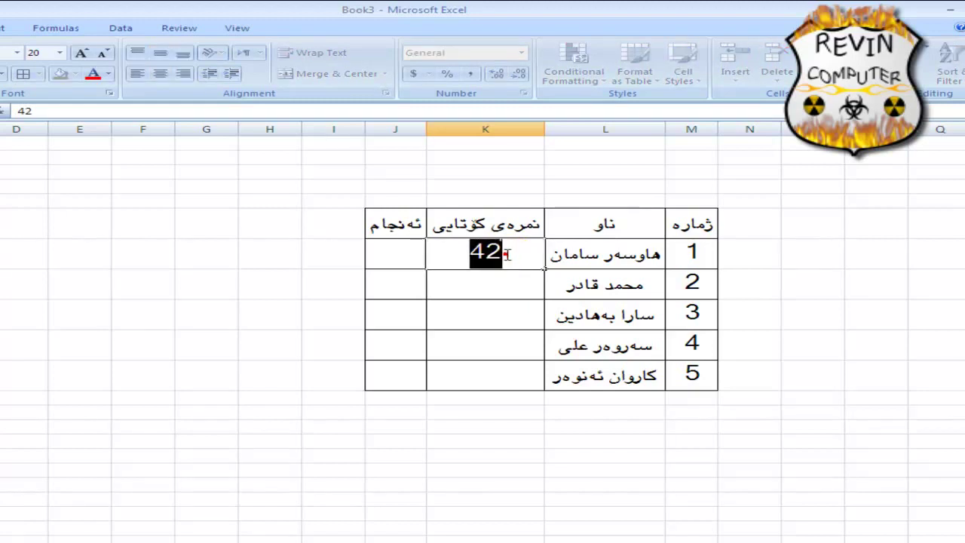
left_click(501, 251)
left_click(489, 293)
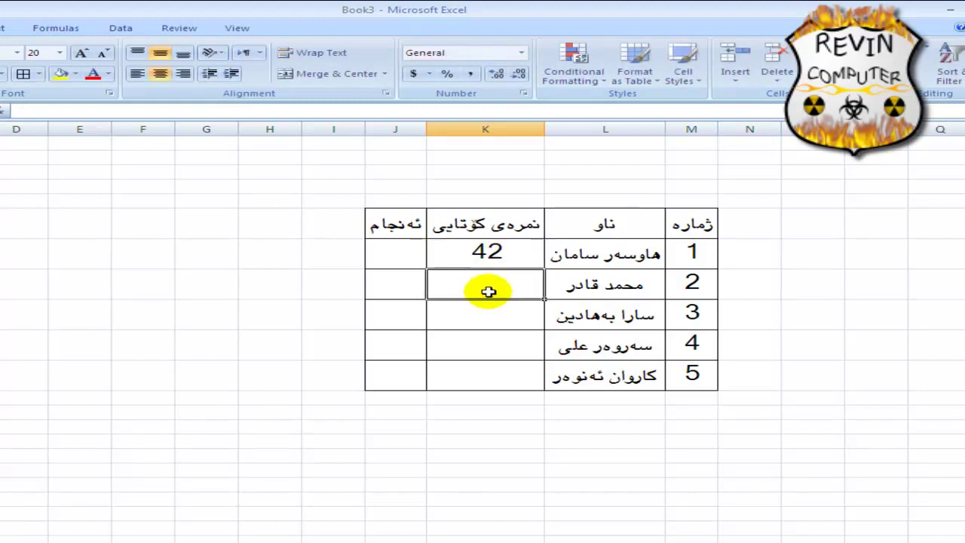
type("76")
left_click(490, 319)
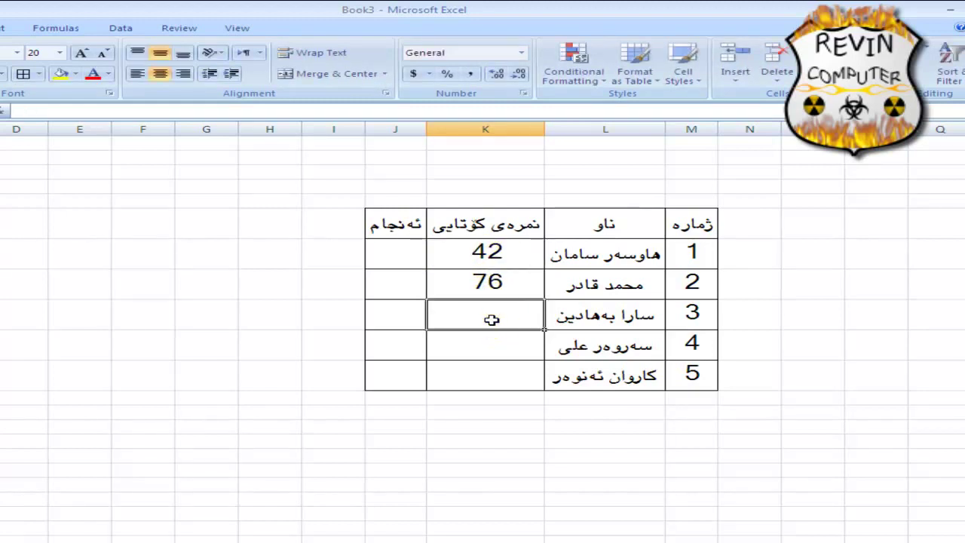
left_click(491, 318)
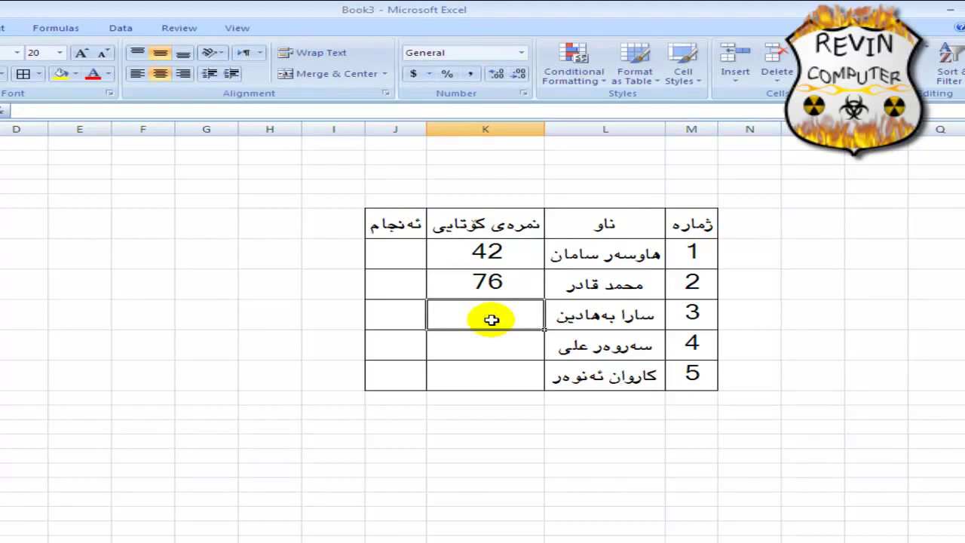
Enter final scores 65, 87 and 39 for the remaining three students
type("65")
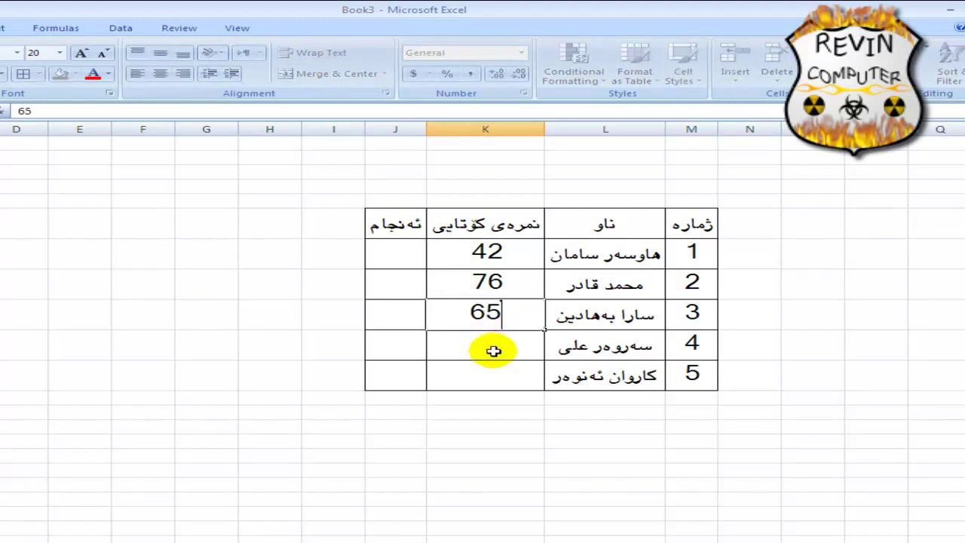
left_click(491, 348)
type("8")
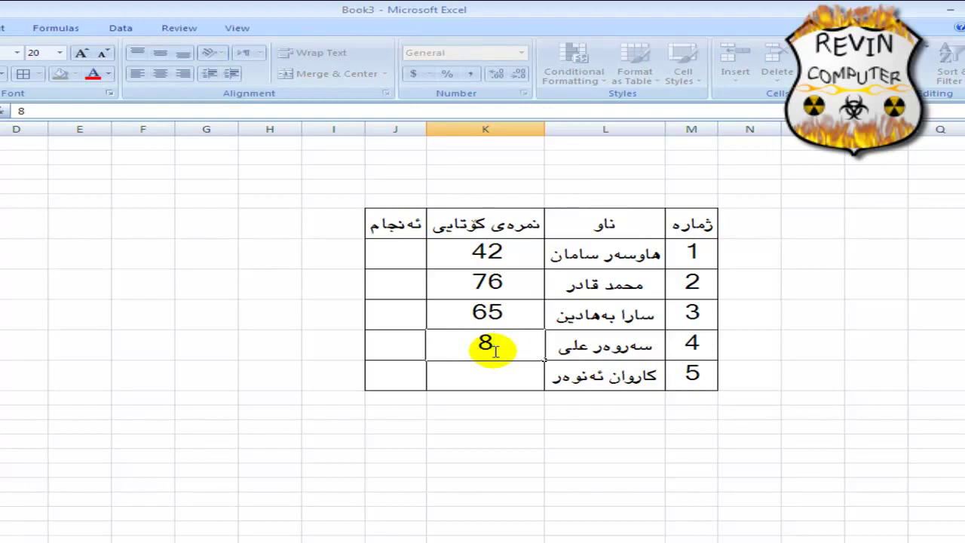
type("7")
left_click(495, 374)
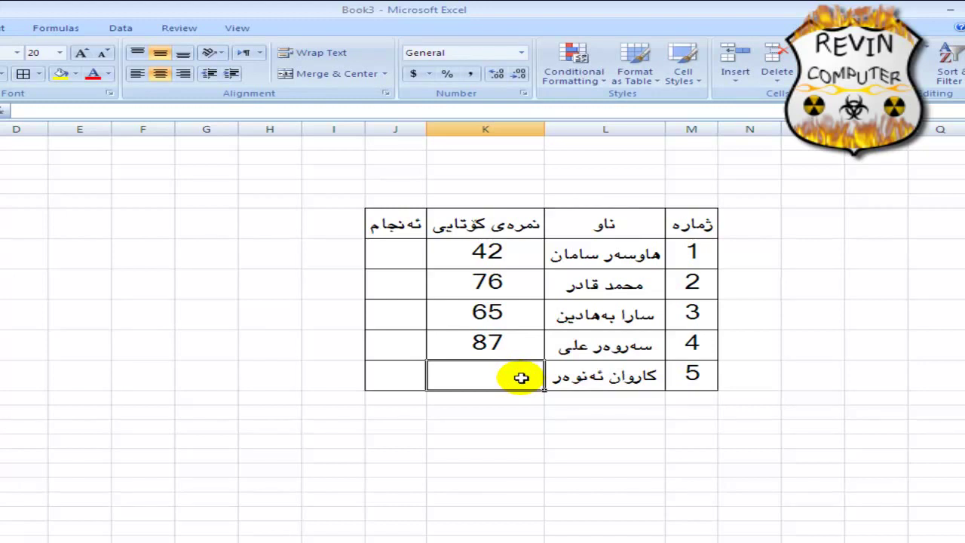
type("39")
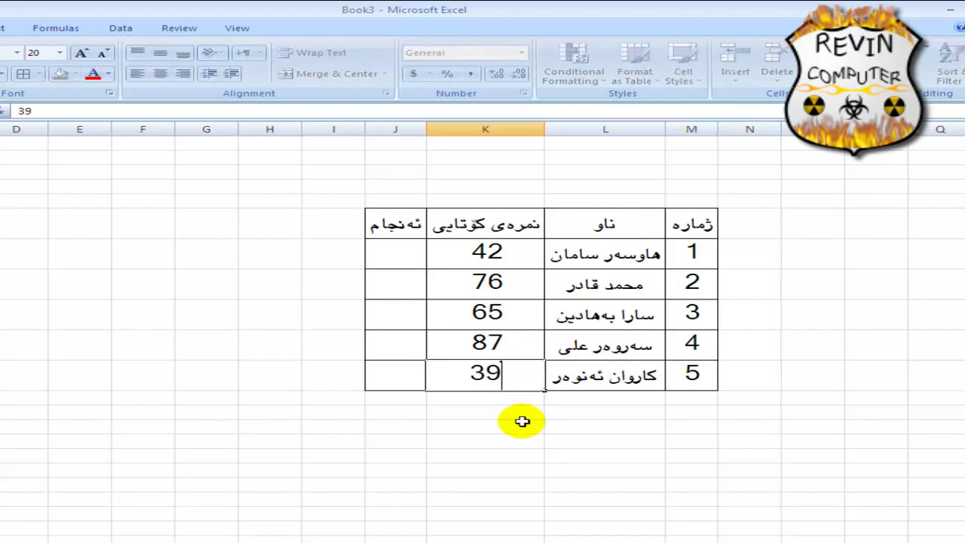
left_click(516, 445)
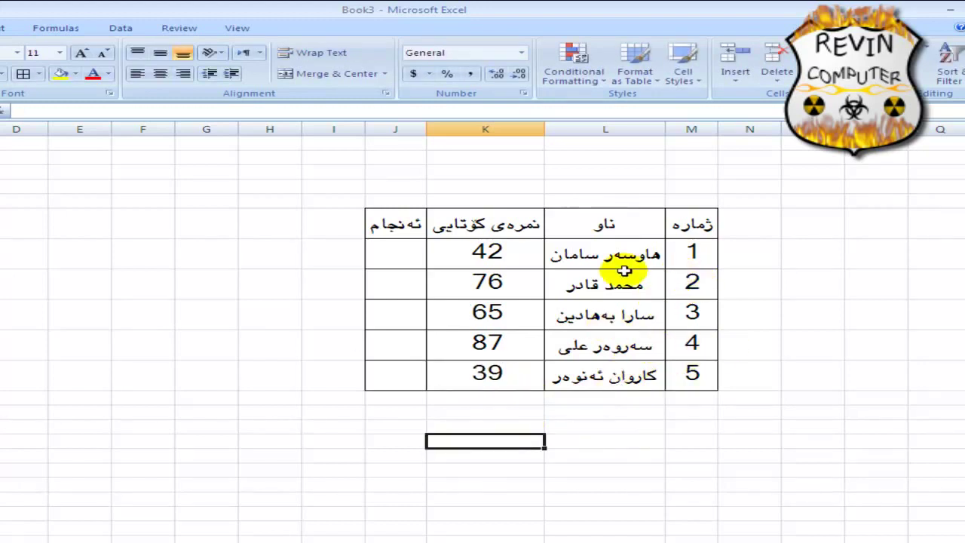
left_click(392, 254)
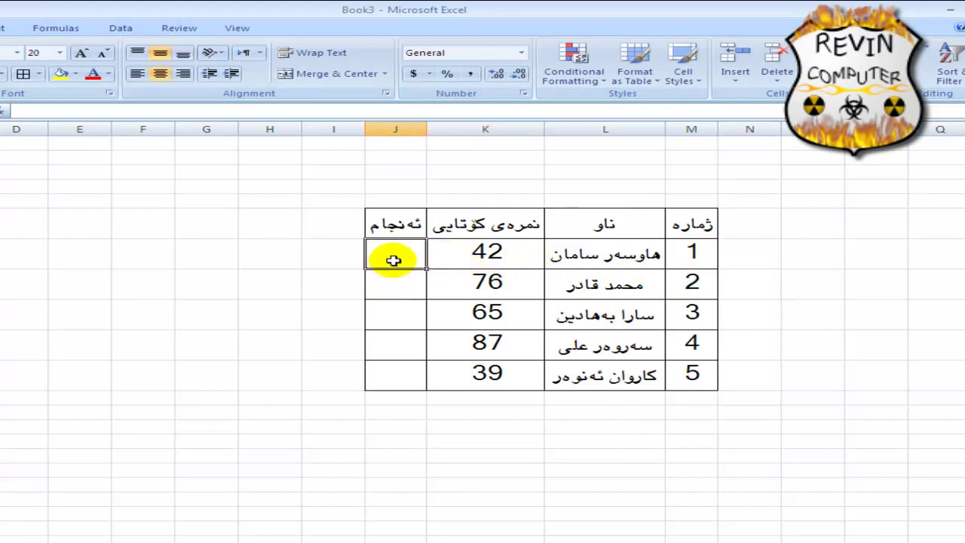
In J7, insert the IF function from the Formulas tab's Insert Function dialog
mouse_move(393, 259)
left_mouse_down()
mouse_move(294, 276)
mouse_move(392, 256)
left_mouse_up()
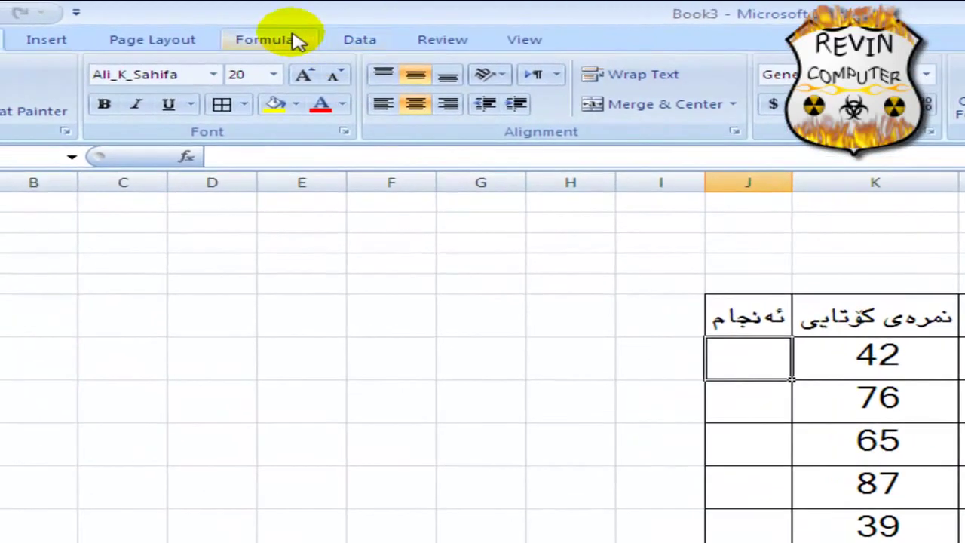
left_click(161, 34)
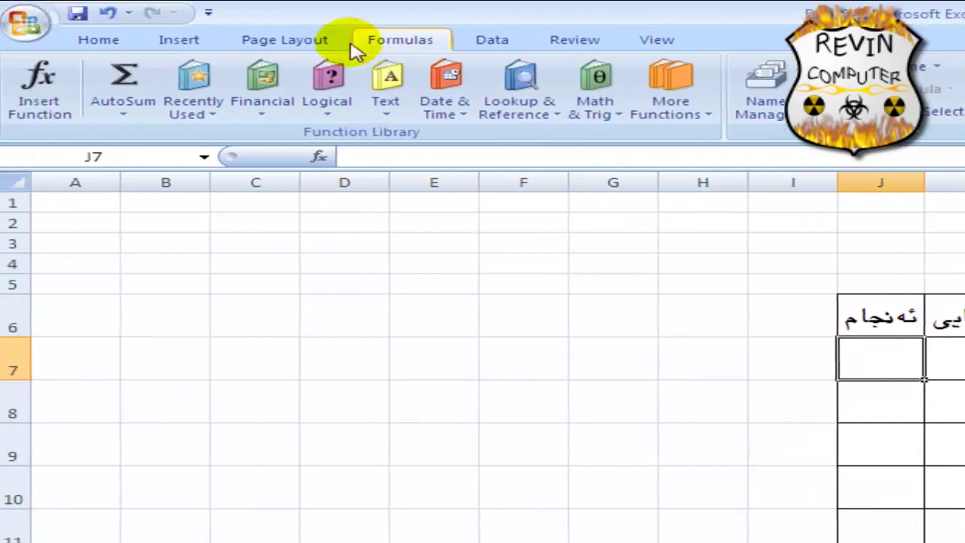
left_click(43, 105)
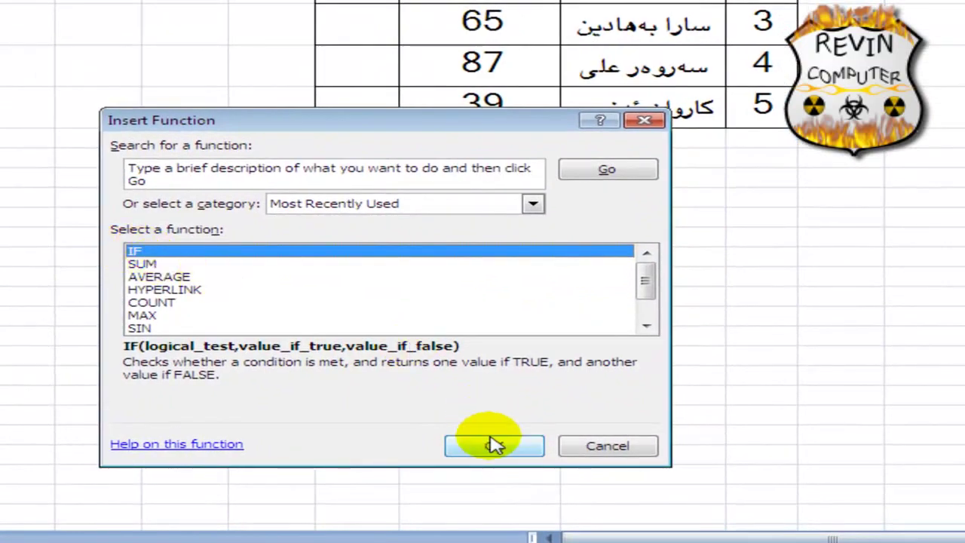
left_click(567, 461)
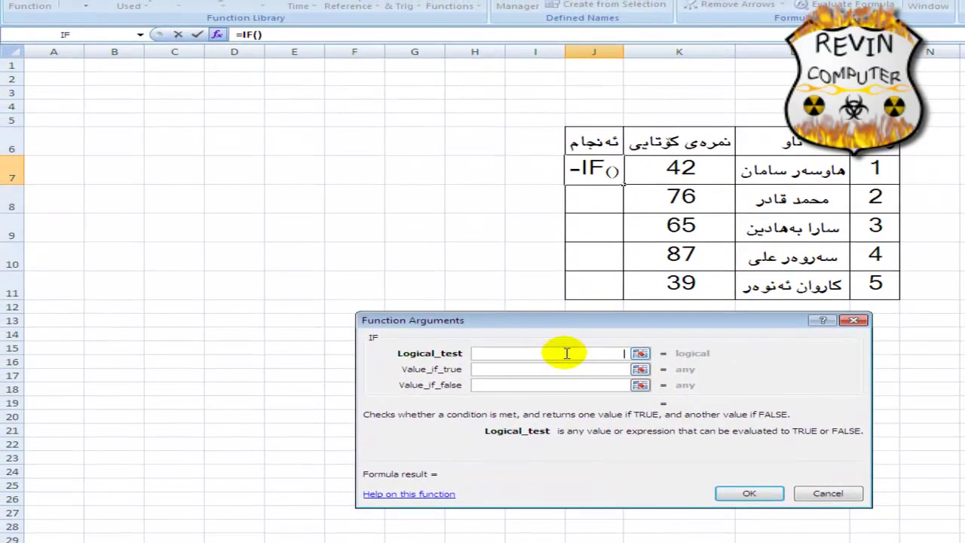
left_click(564, 352)
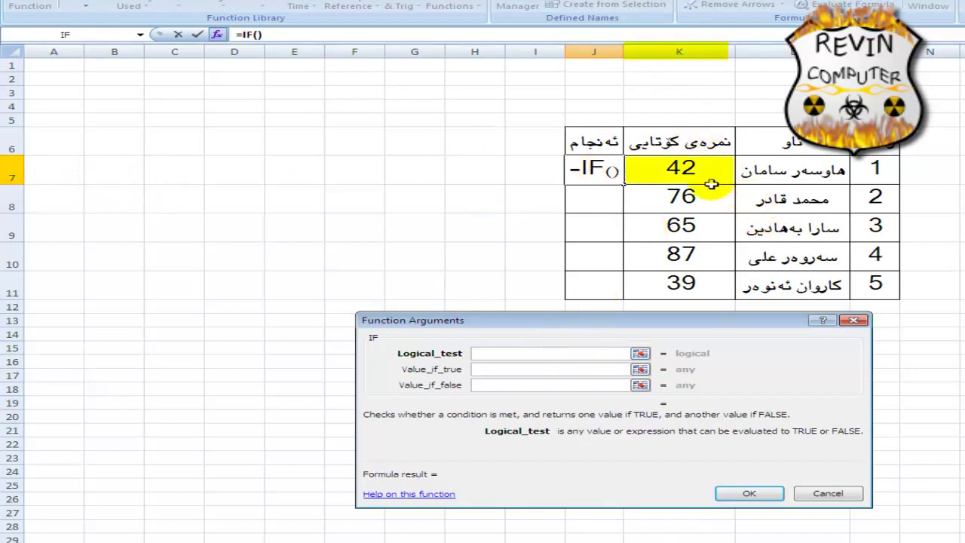
Set the IF logical test to K7>=50 with pass text دەرچووە, and begin the fail text
left_click(700, 170)
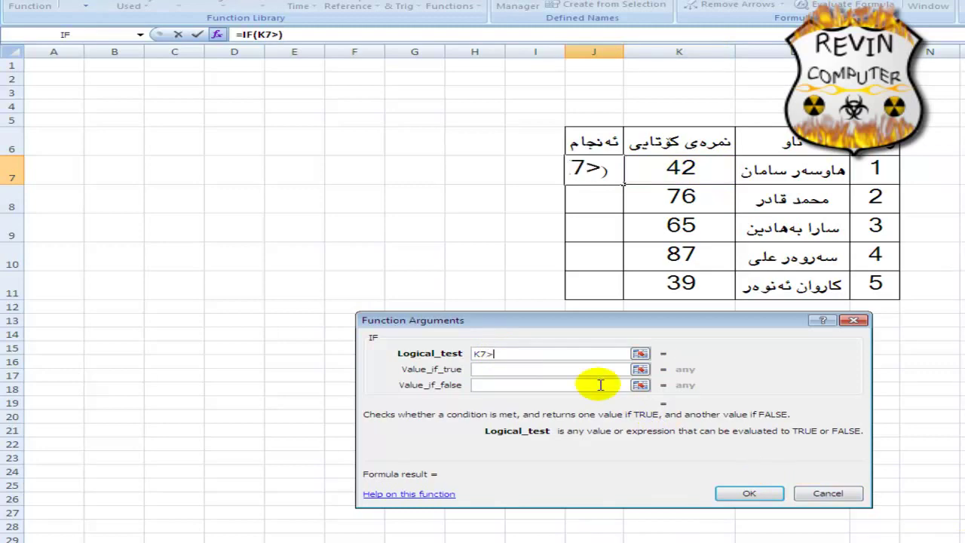
type("=50")
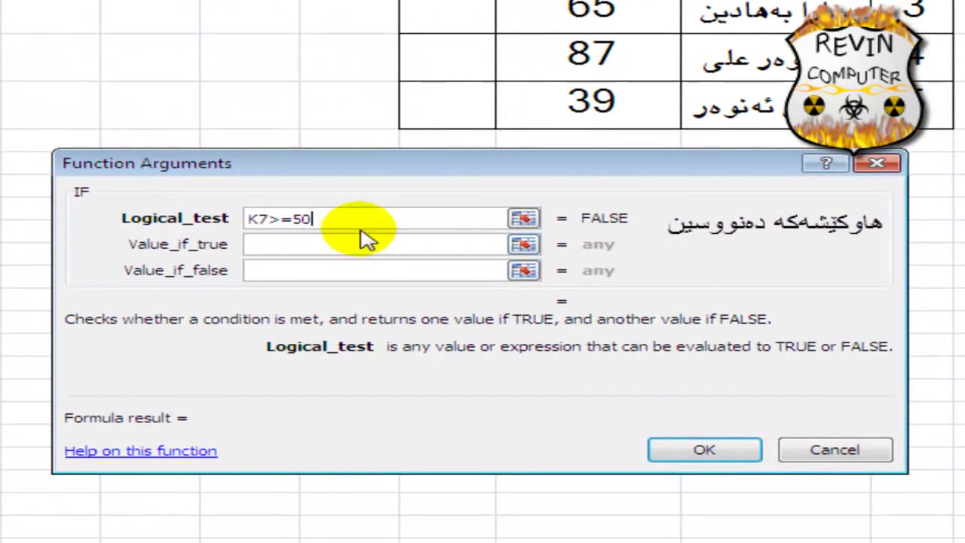
left_click(363, 241)
type("\"دەرضووة\"")
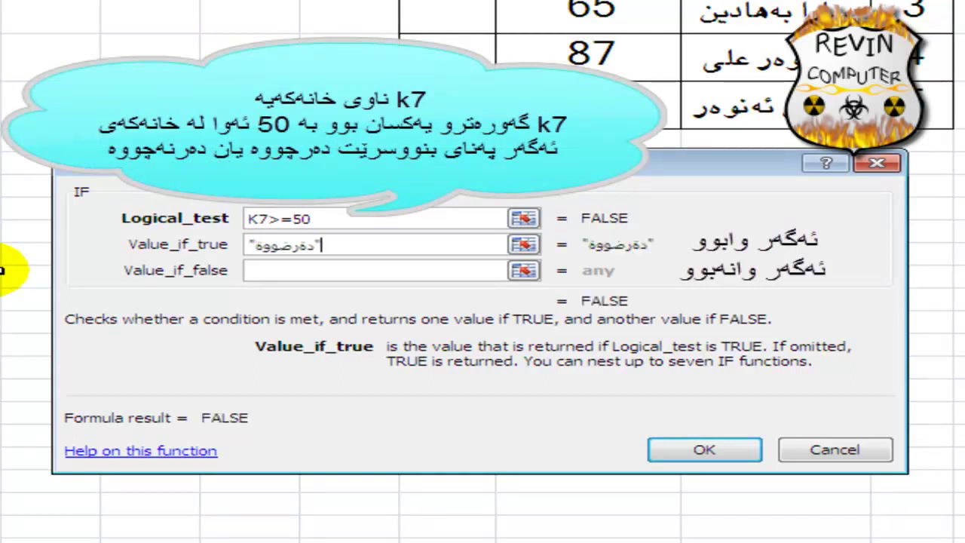
key("Tab")
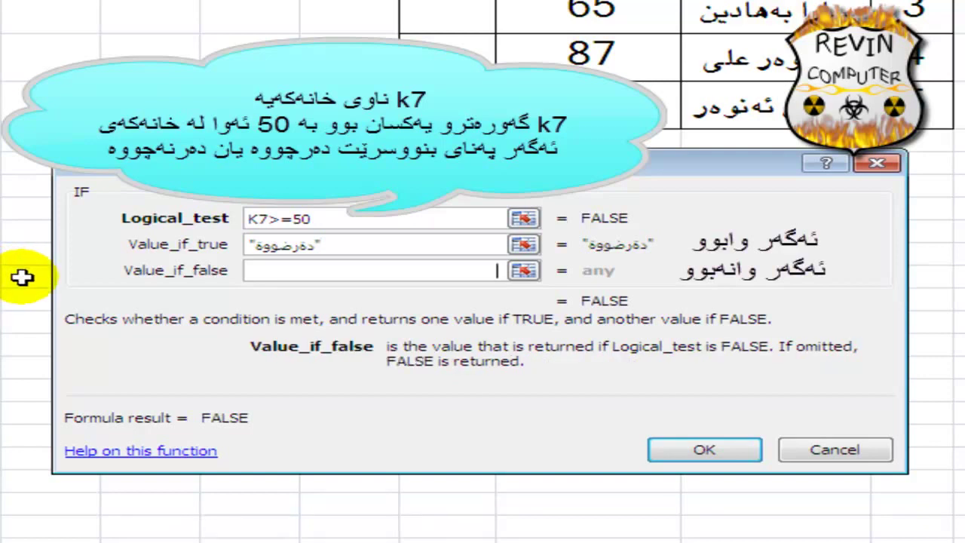
type("\"دە")
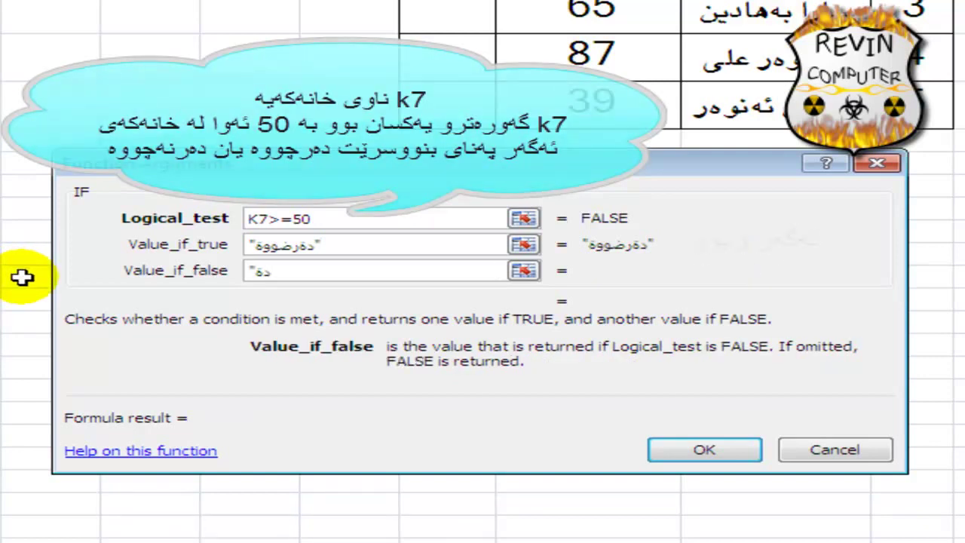
type("رنەچووە\"")
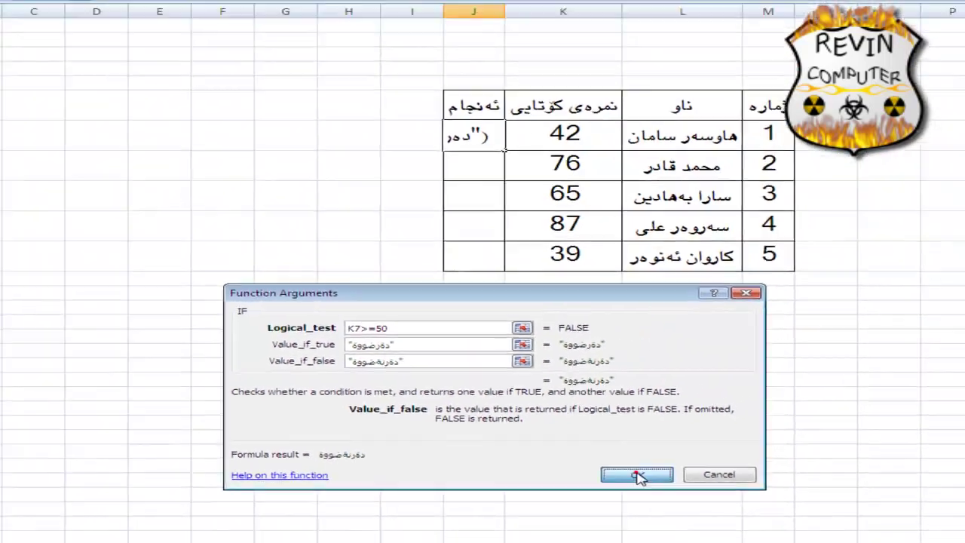
Confirm the IF formula, AutoFit column J, and fill the formula down from J7 to J11
left_click(699, 451)
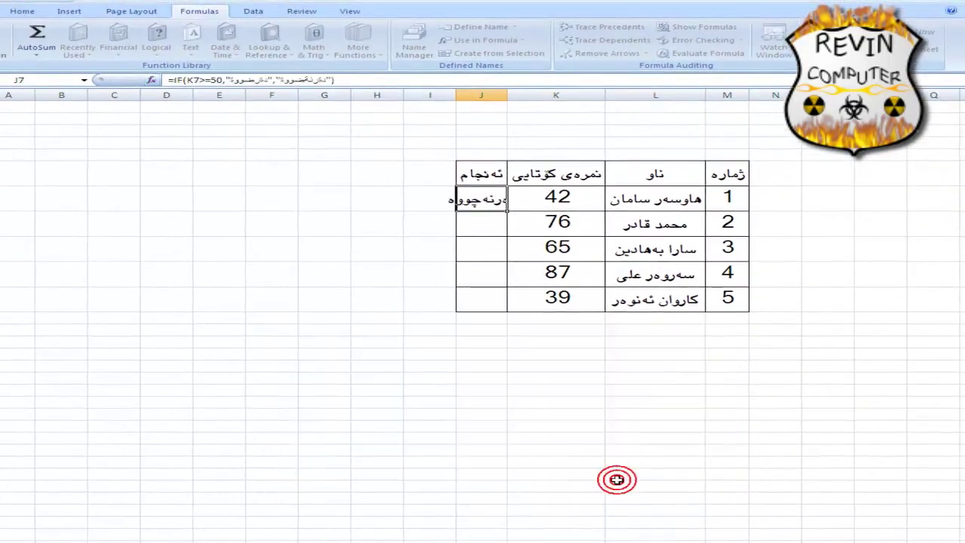
double_click(505, 94)
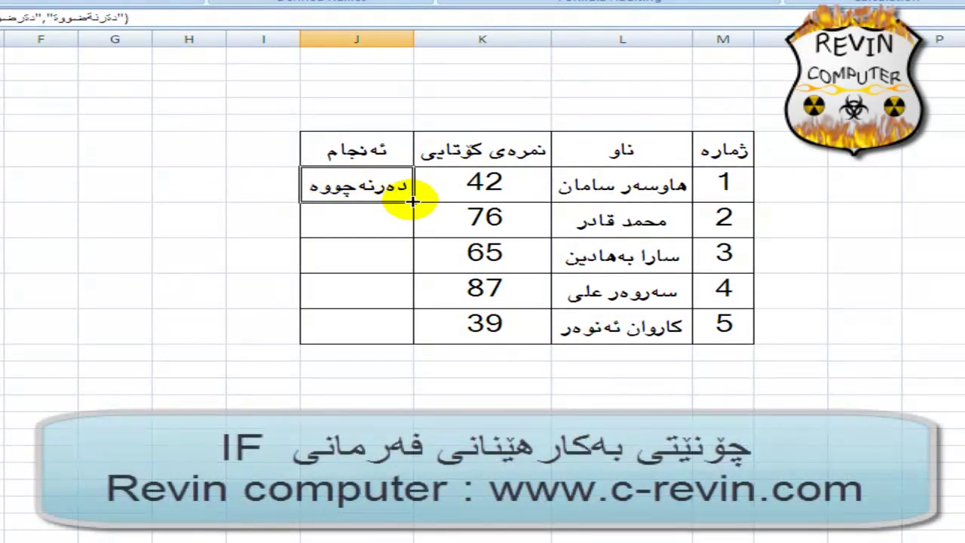
left_click_drag(413, 207, 394, 331)
left_click(208, 229)
left_click_drag(413, 37, 413, 38)
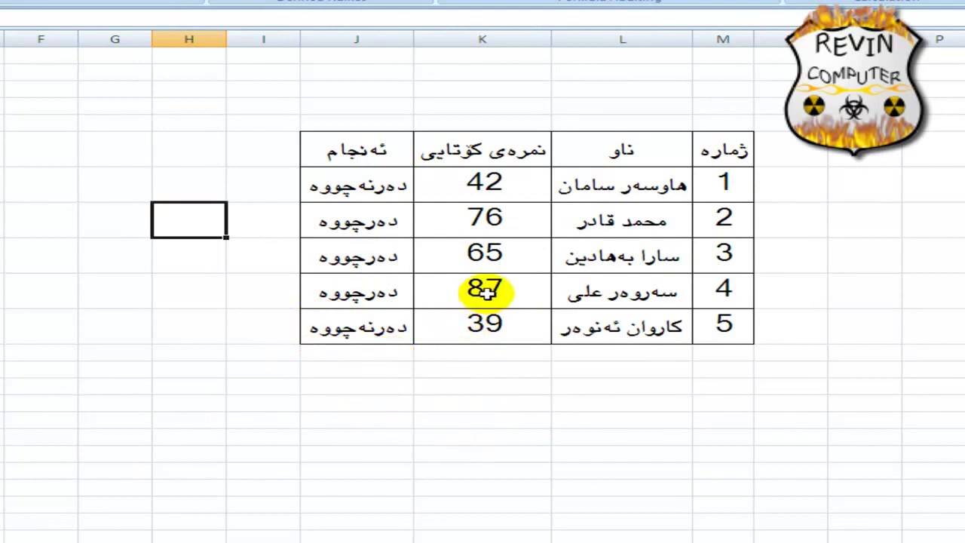
Change the fifth score from 39 to 50 and the fourth from 87 to 49
double_click(481, 327)
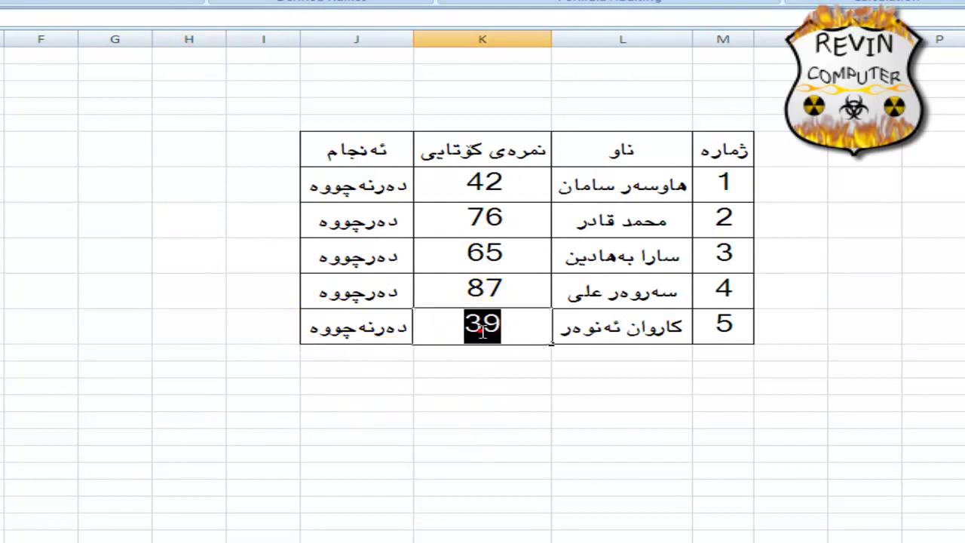
type("50")
key("Return")
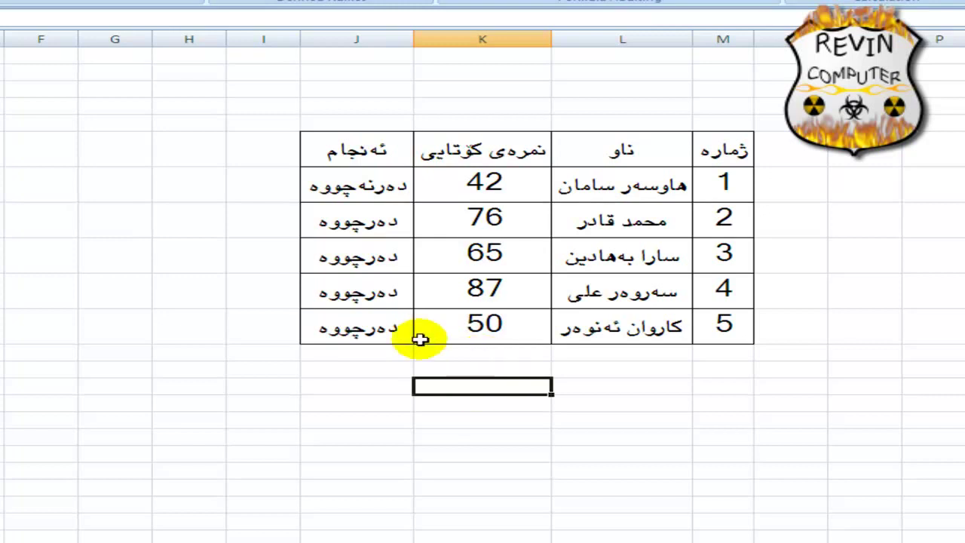
left_click(482, 299)
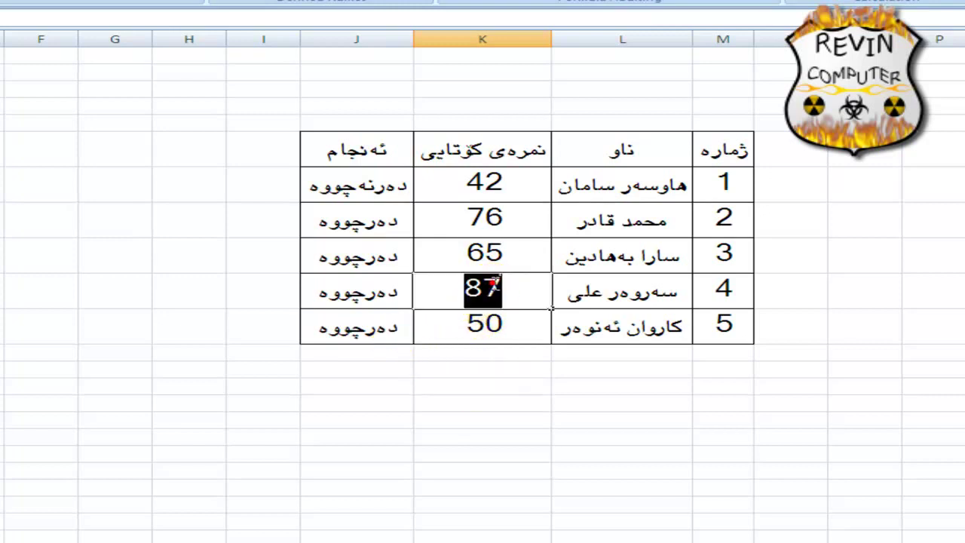
type("49")
left_click(459, 401)
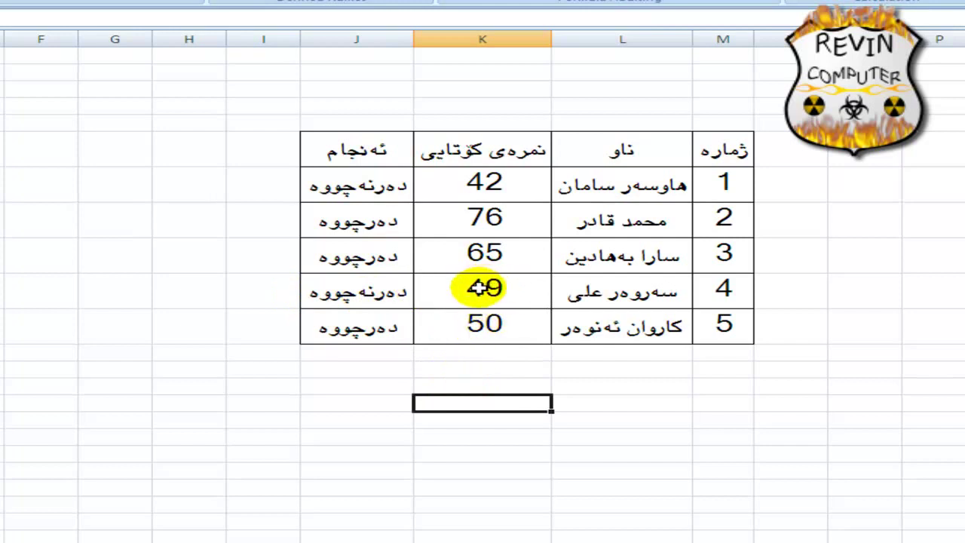
left_click(158, 352)
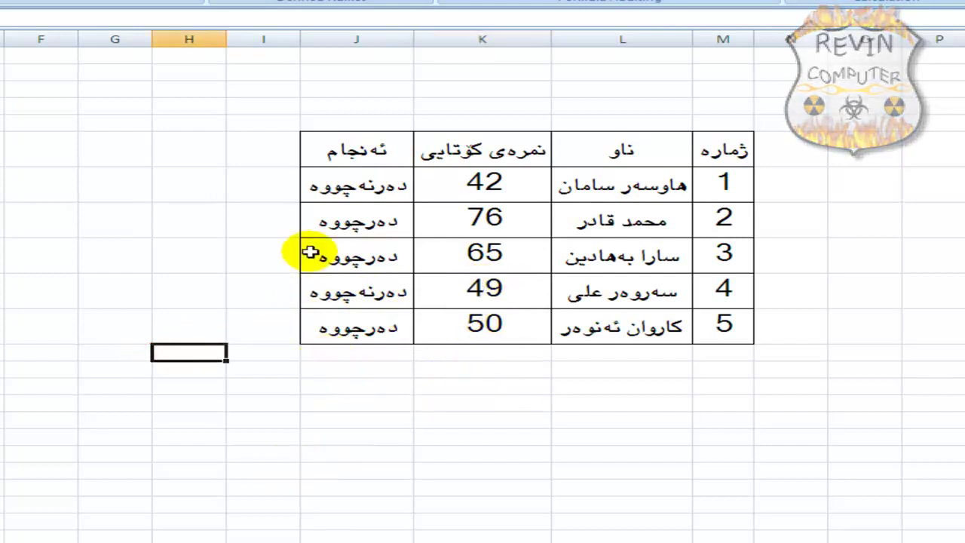